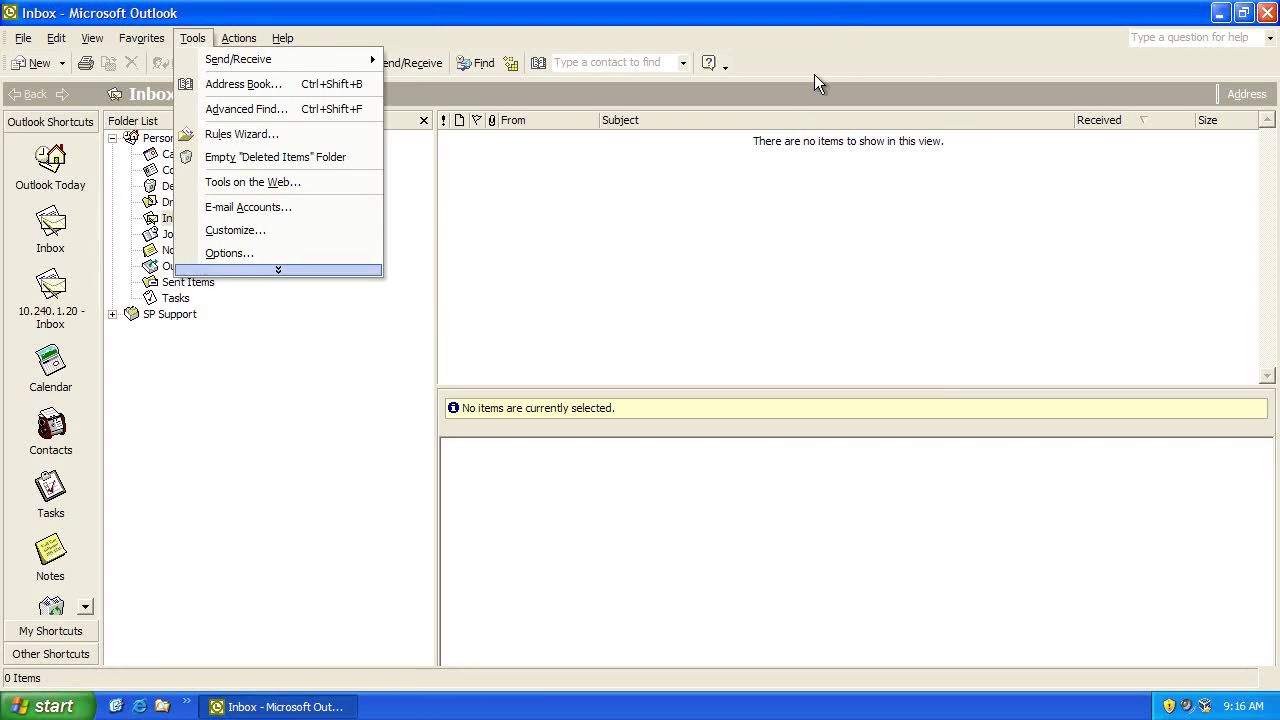
Step: Start adding a new POP3 account from Tools > E-mail Accounts, reaching the blank POP3 settings page
{"action": "left_click", "coordinate": [818, 65]}
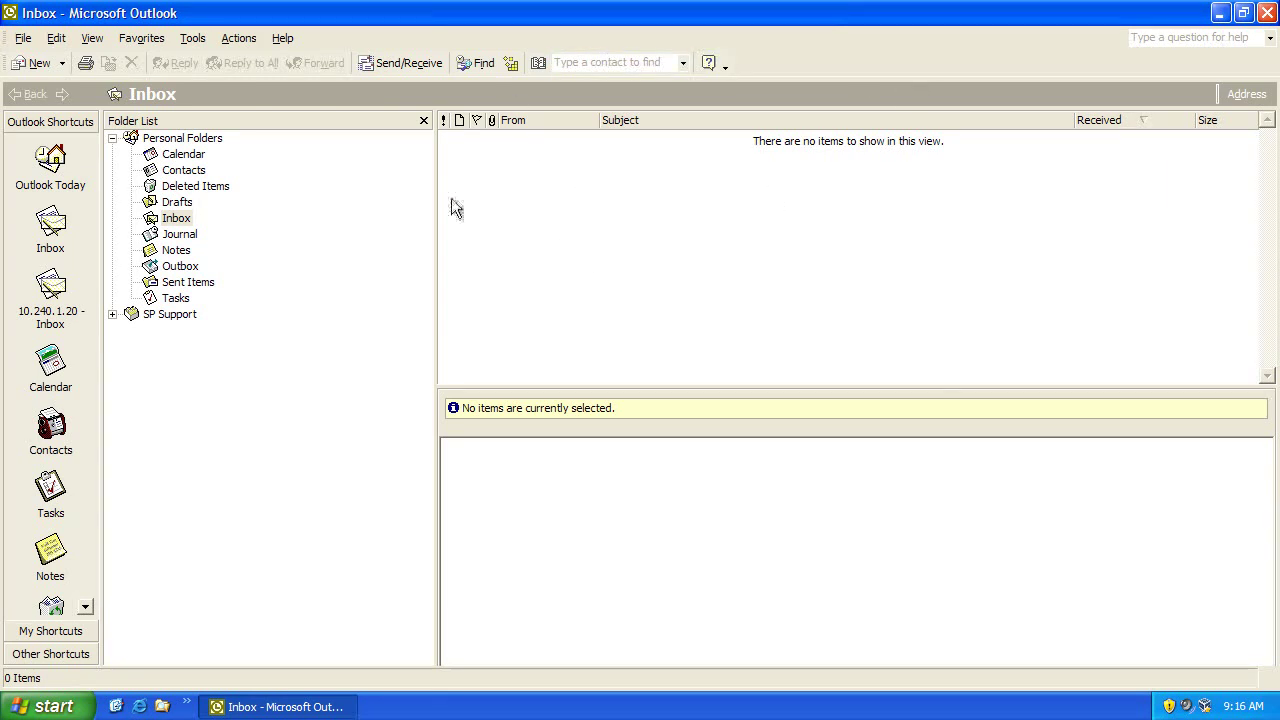
{"action": "left_click", "coordinate": [192, 38]}
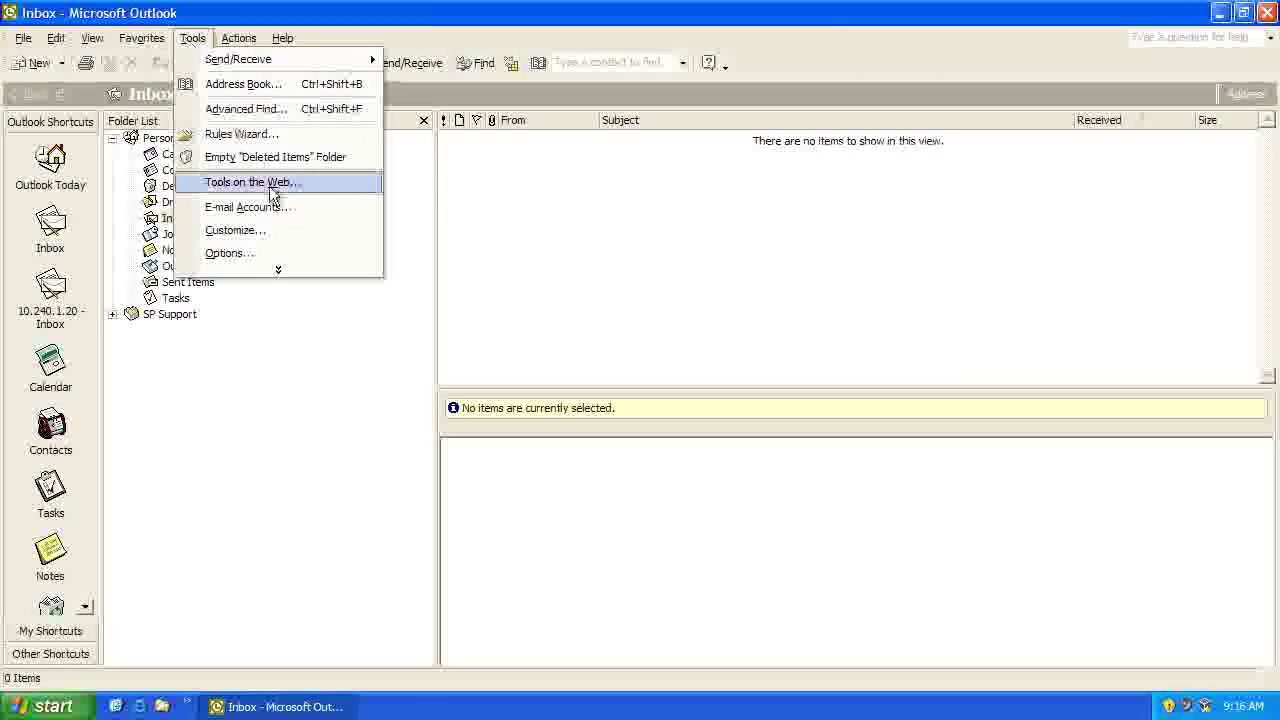
{"action": "left_click", "coordinate": [270, 207]}
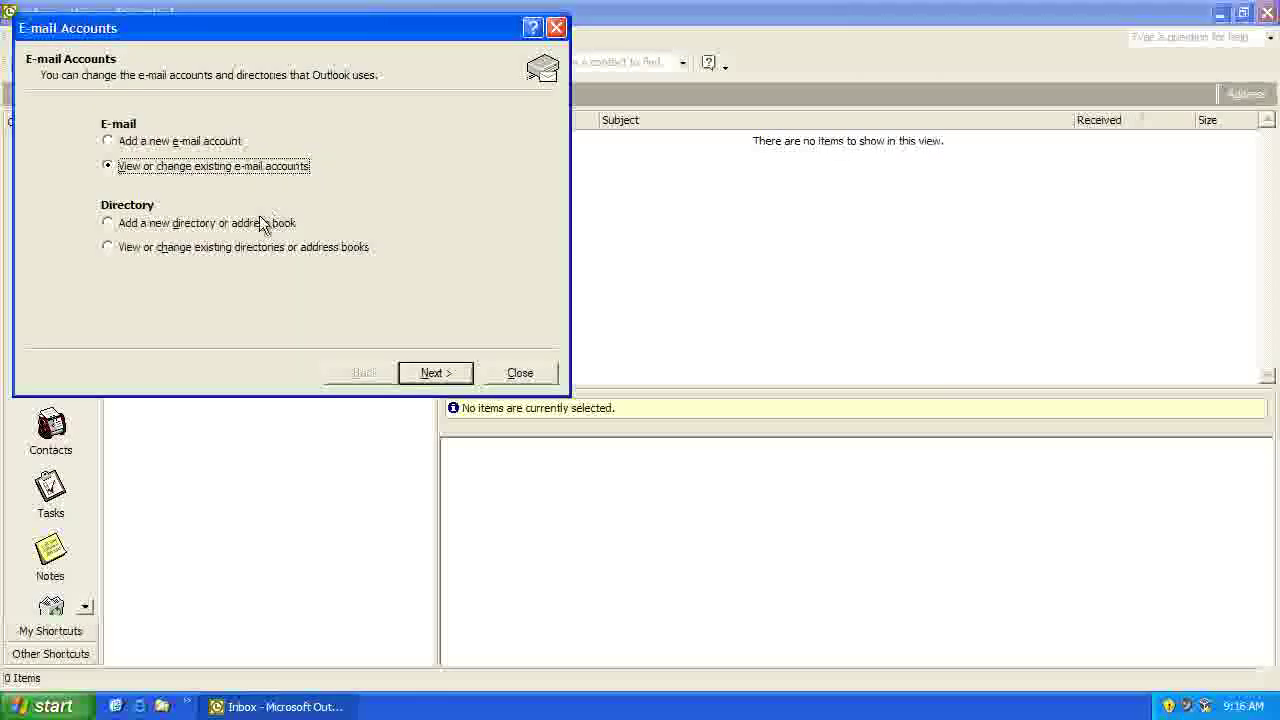
{"action": "left_click", "coordinate": [125, 143]}
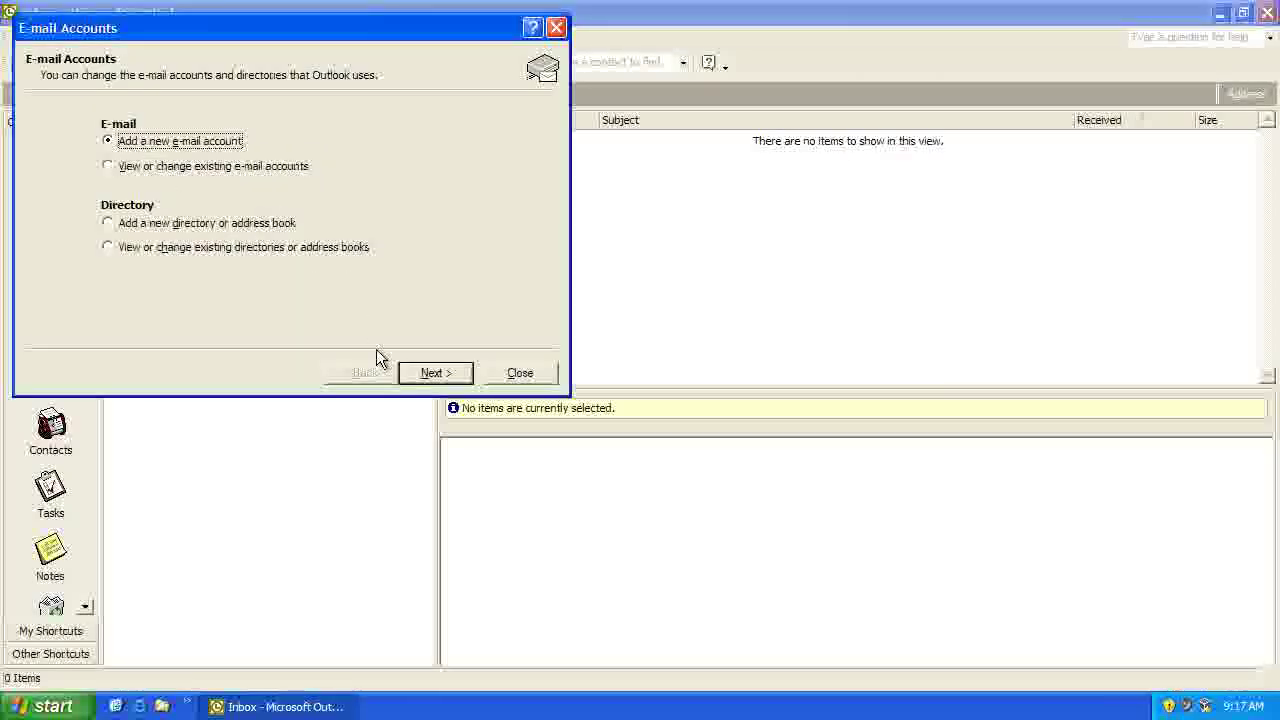
{"action": "left_click", "coordinate": [432, 372]}
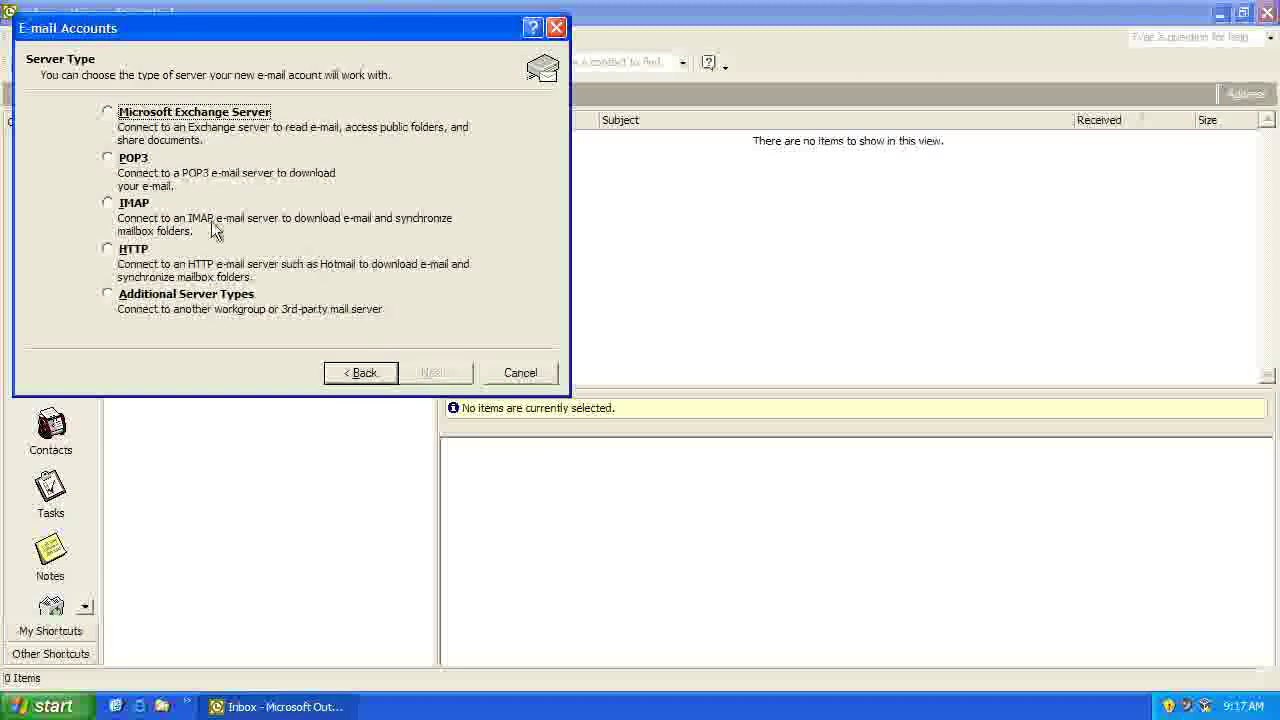
{"action": "left_click", "coordinate": [127, 152]}
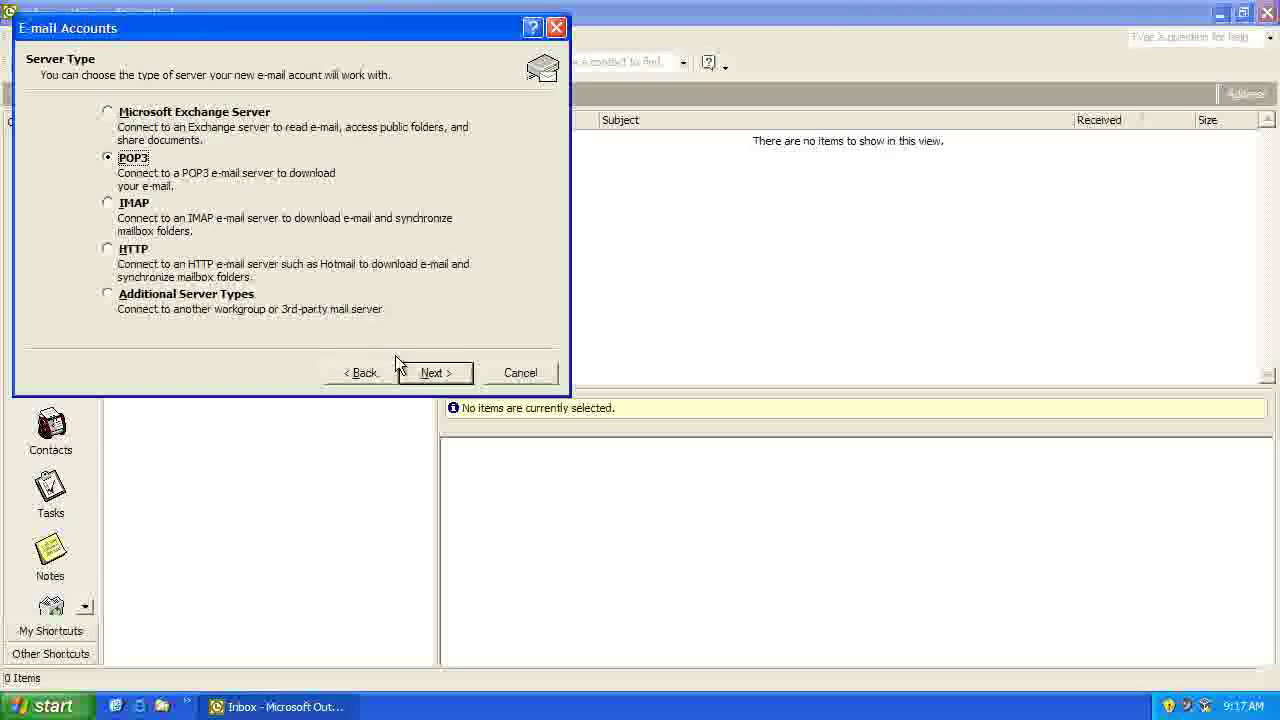
{"action": "left_click", "coordinate": [432, 373]}
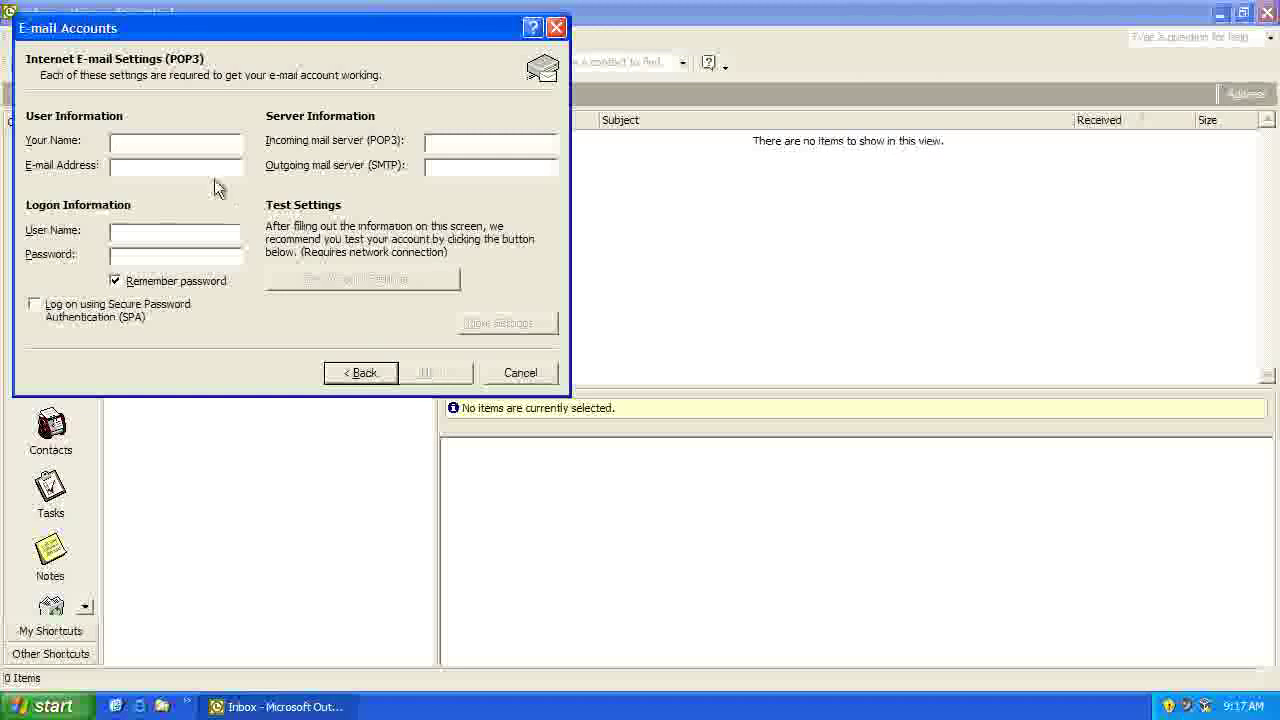
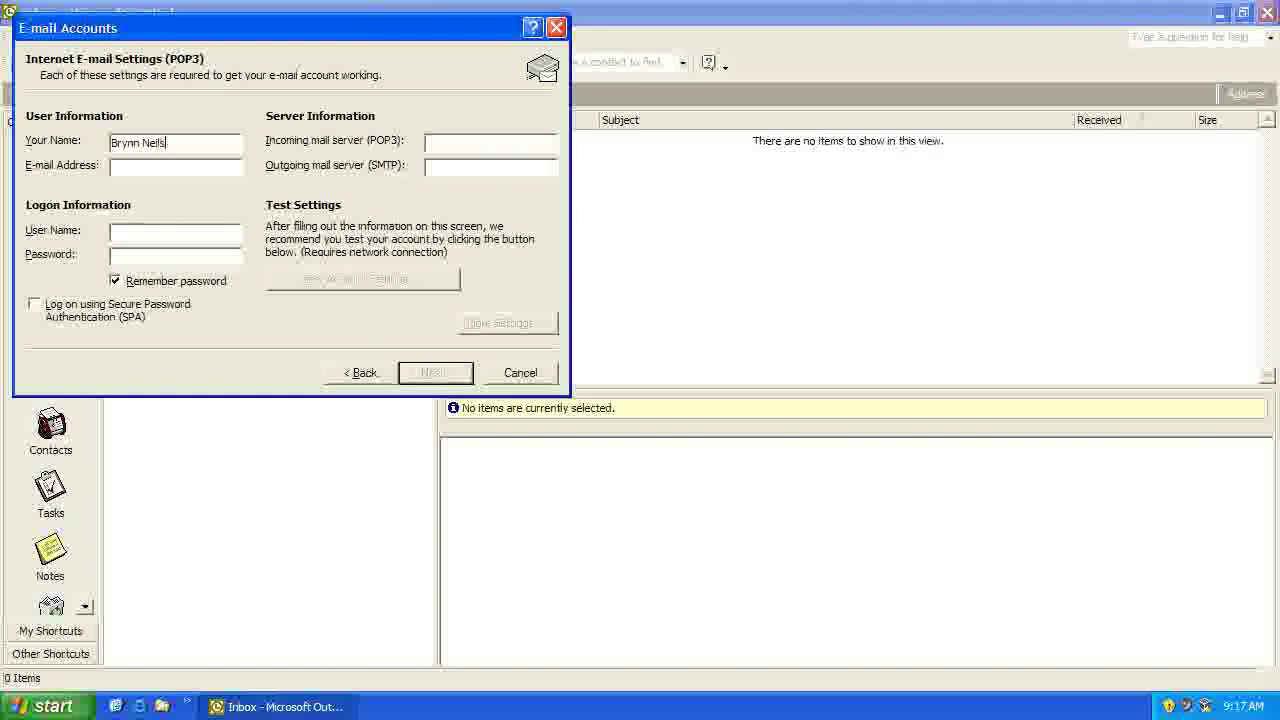
Step: Enter the account holder's display name and e-mail address
{"action": "left_click", "coordinate": [164, 170]}
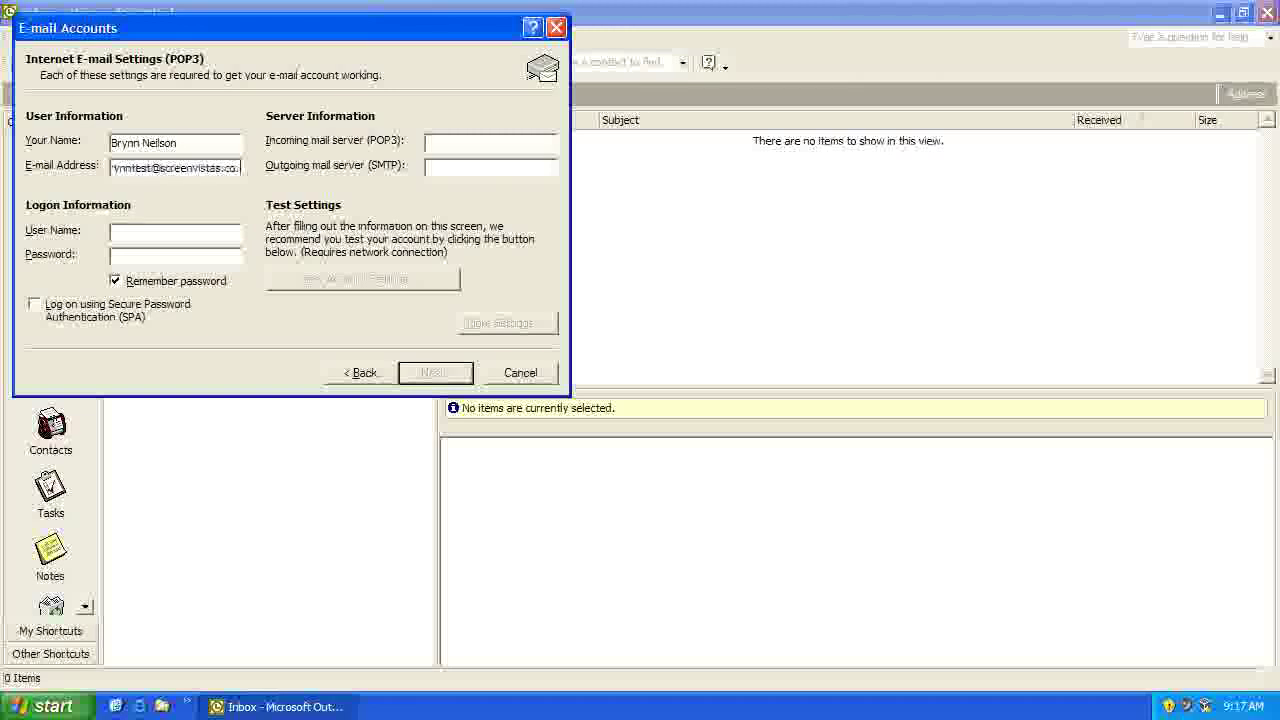
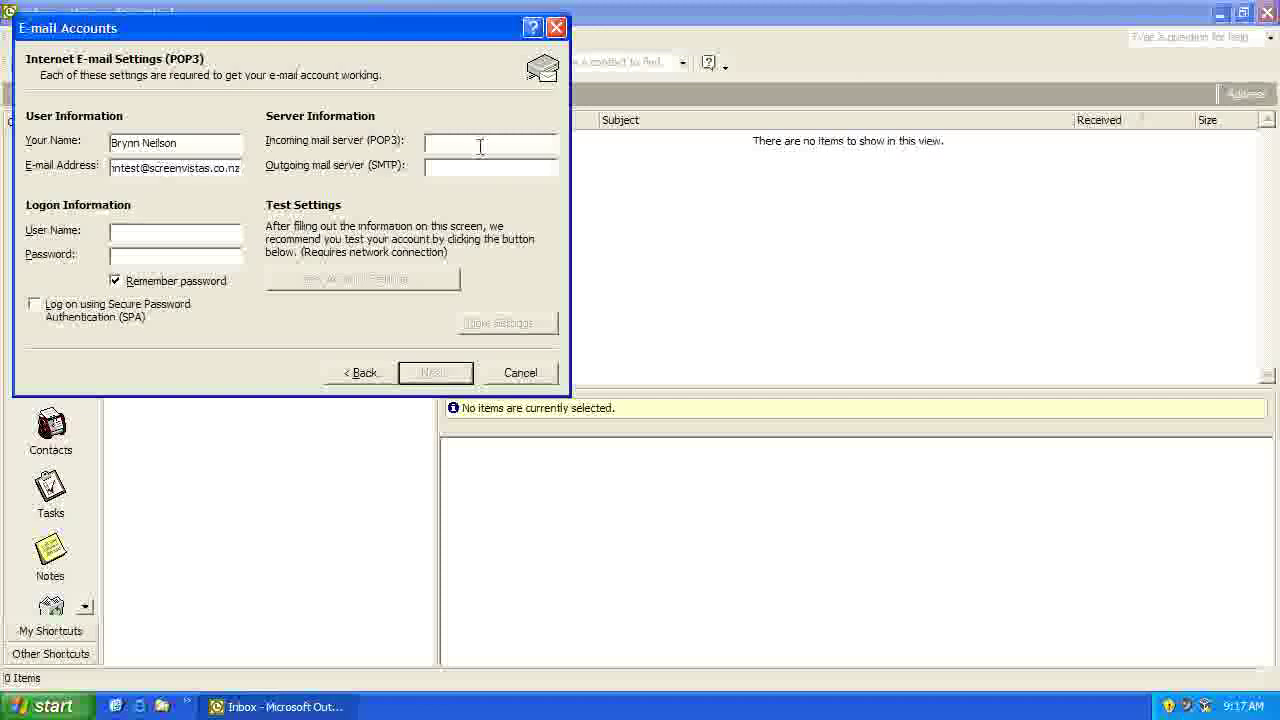
Step: Set servers pop3.screenvistas.co.nz and smtp.screenvistas.co.nz, confirm the user name, and enter the account password
{"action": "left_click", "coordinate": [480, 146]}
{"action": "type", "text": "pop3.screenvistas.c"}
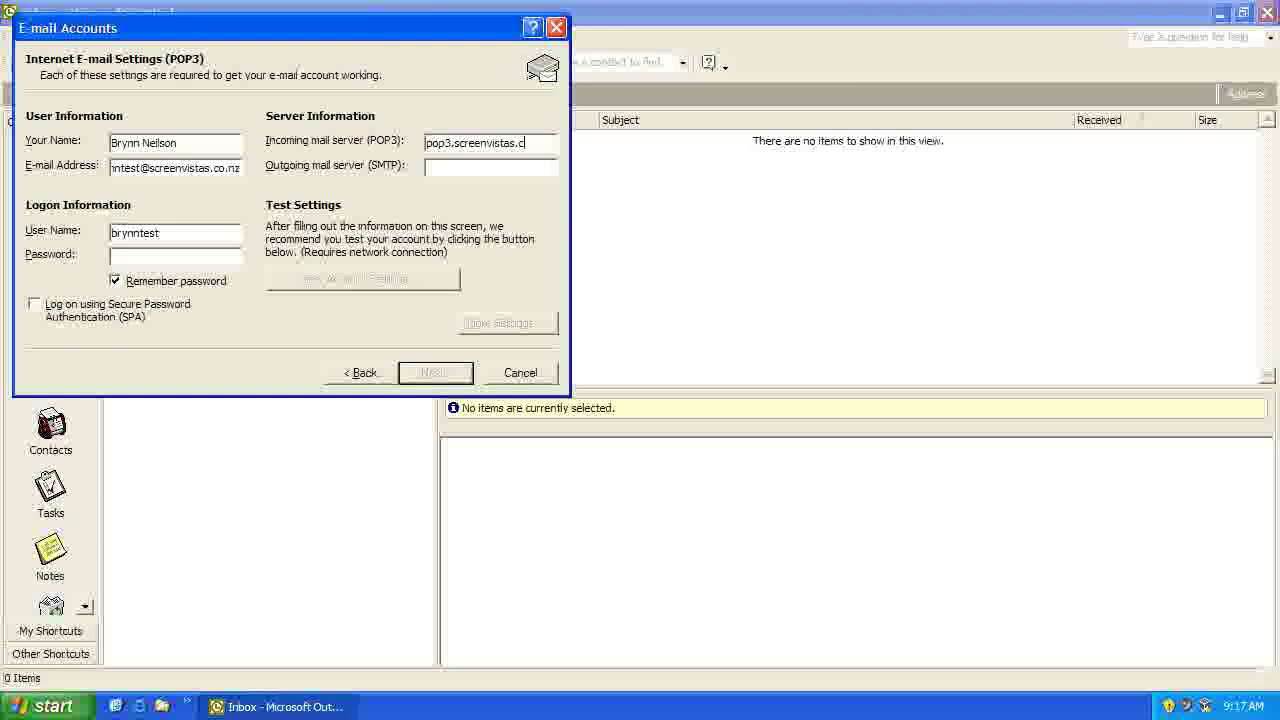
{"action": "type", "text": "o.nz"}
{"action": "left_click", "coordinate": [477, 166]}
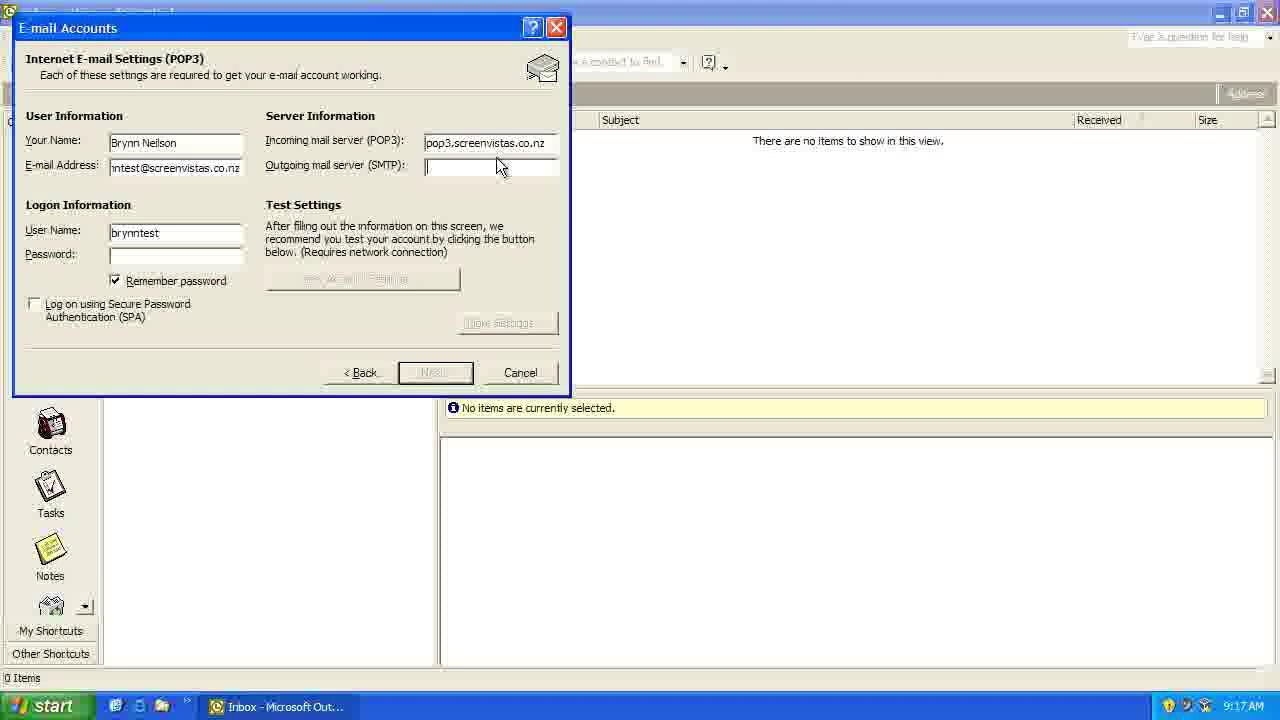
{"action": "type", "text": "s"}
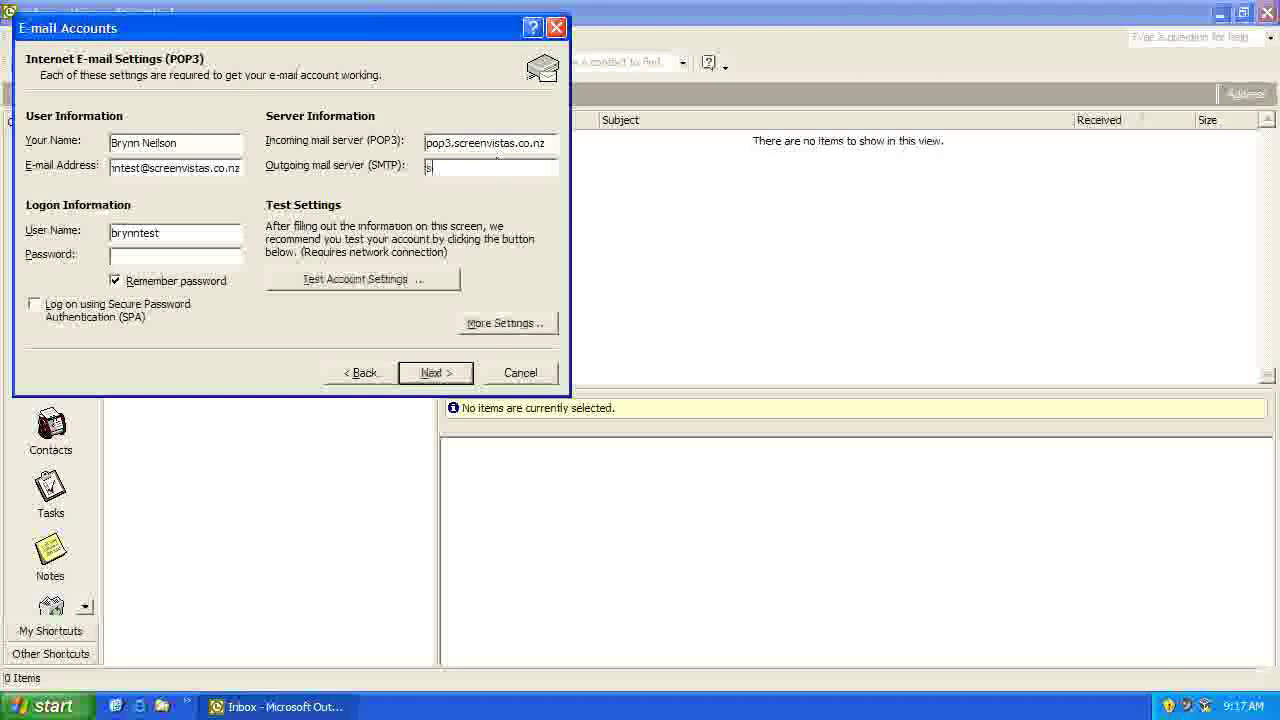
{"action": "type", "text": "mtp.screen"}
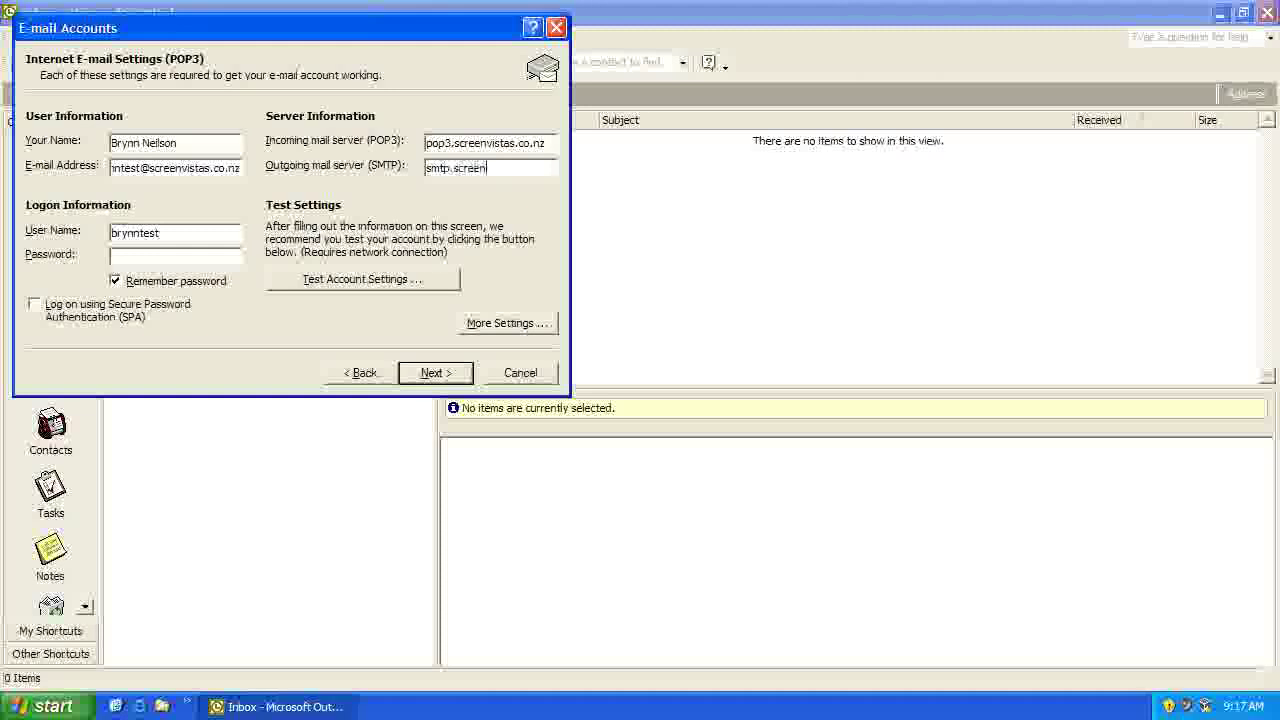
{"action": "type", "text": "vistas.co.nz"}
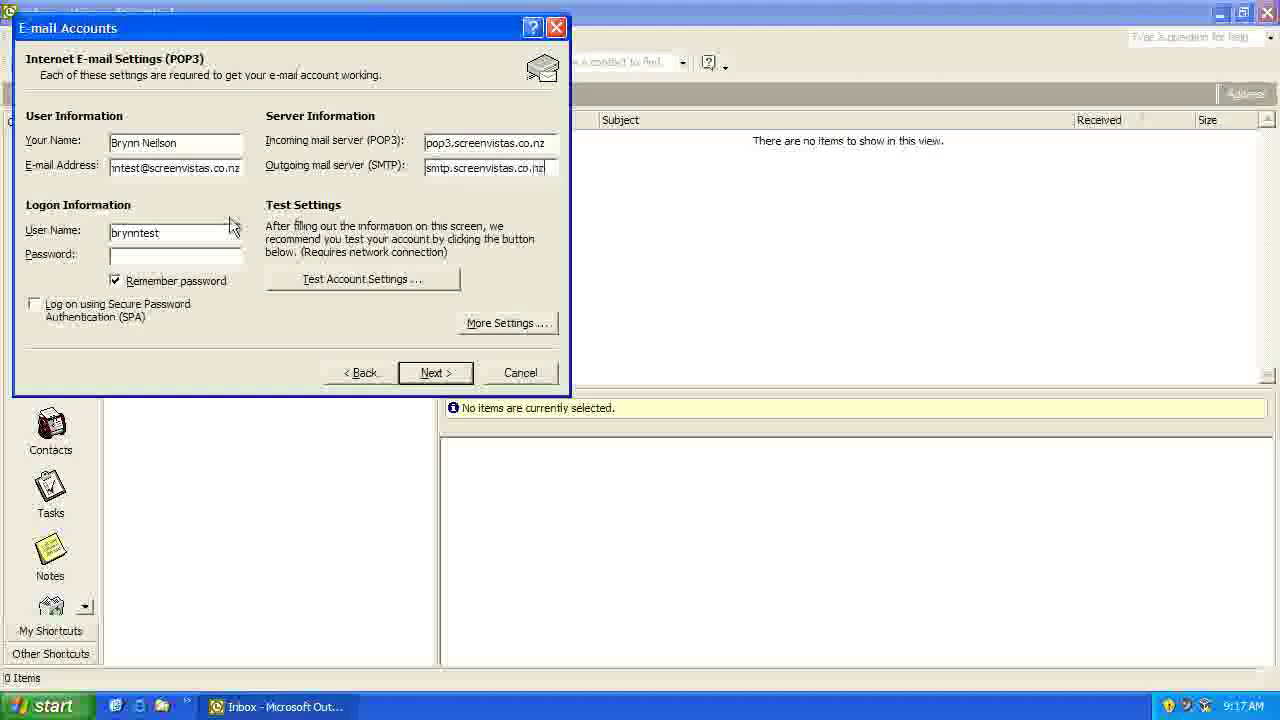
{"action": "left_click", "coordinate": [171, 232]}
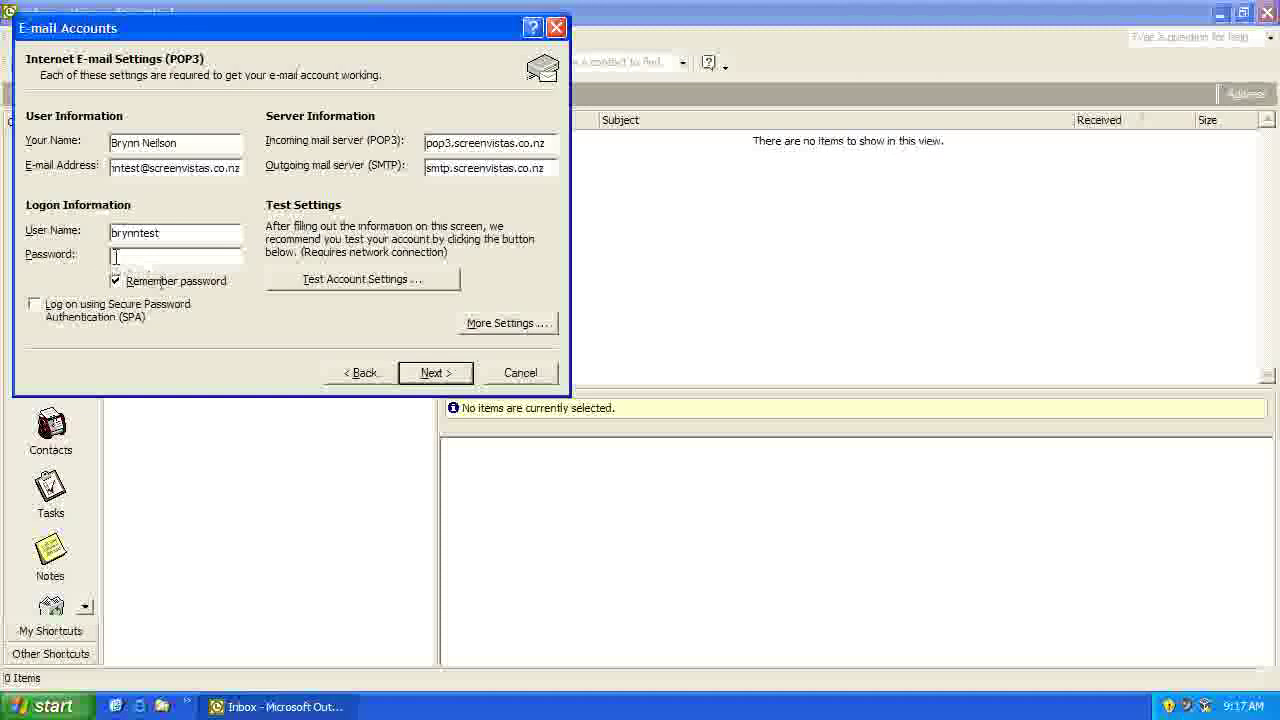
{"action": "left_click", "coordinate": [147, 257]}
{"action": "type", "text": "************"}
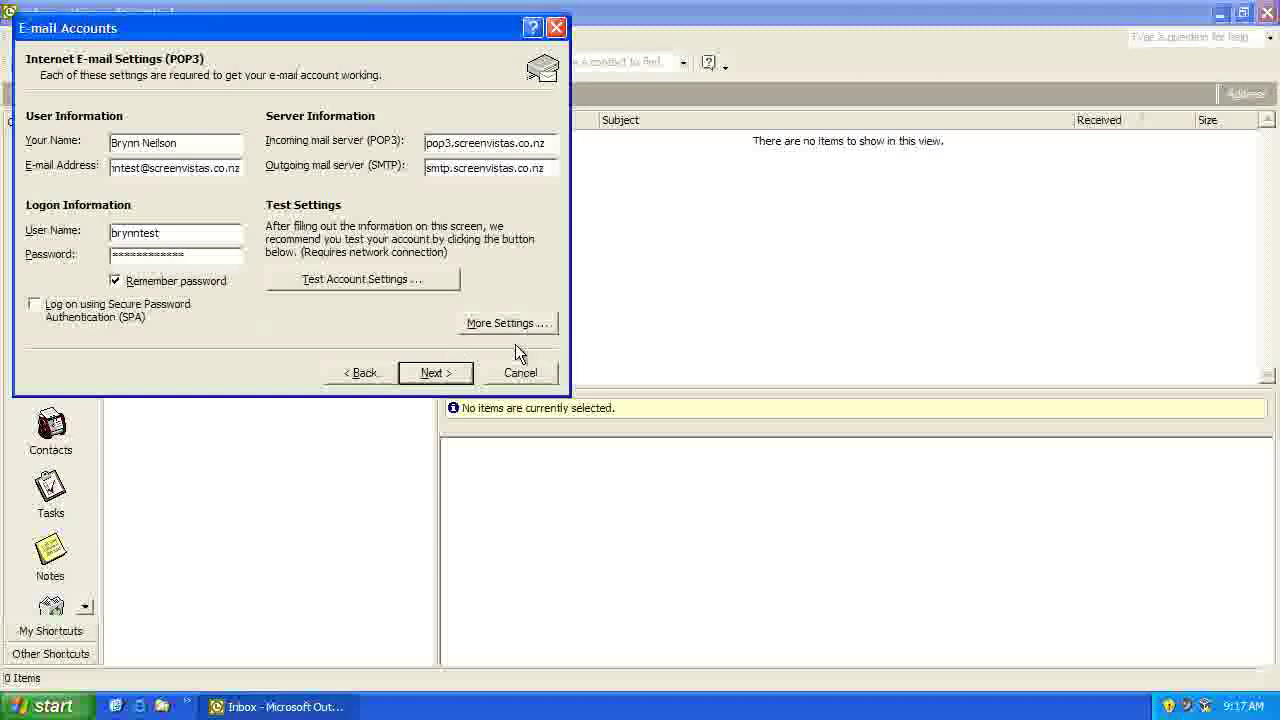
Step: In More Settings > Outgoing Server, require SMTP authentication using the same settings as incoming mail
{"action": "left_click", "coordinate": [493, 325]}
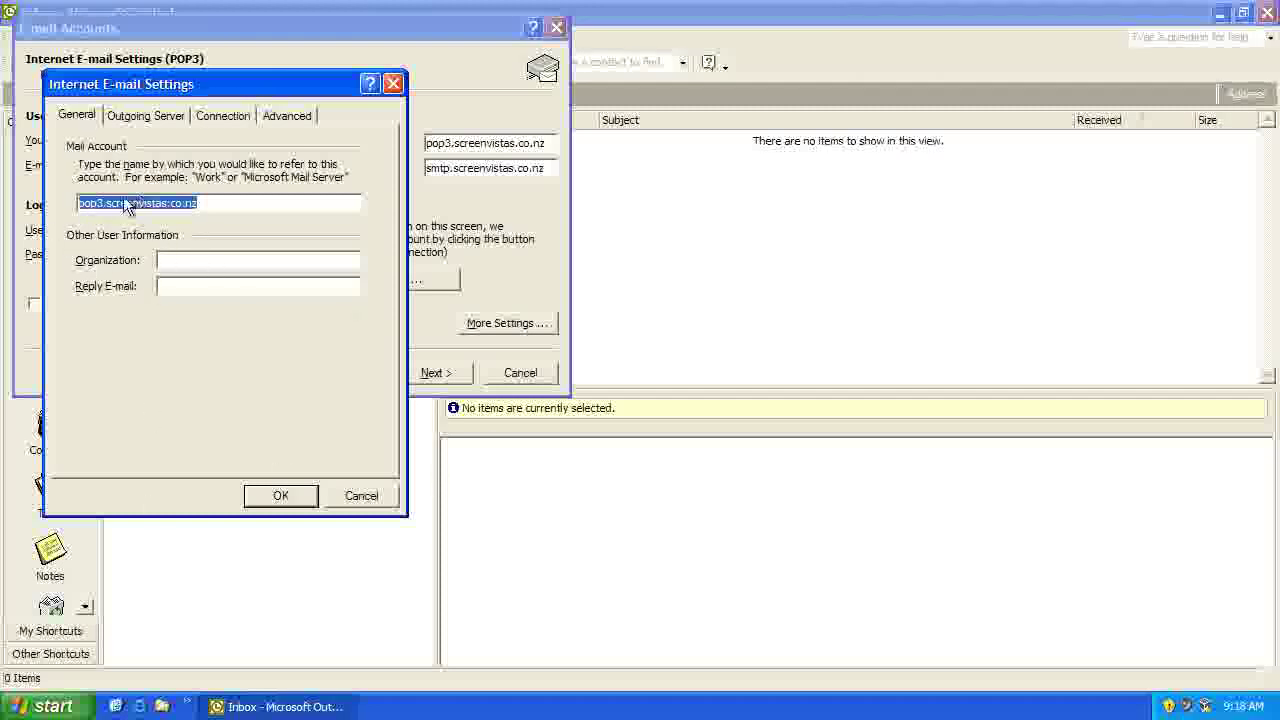
{"action": "left_click", "coordinate": [145, 116]}
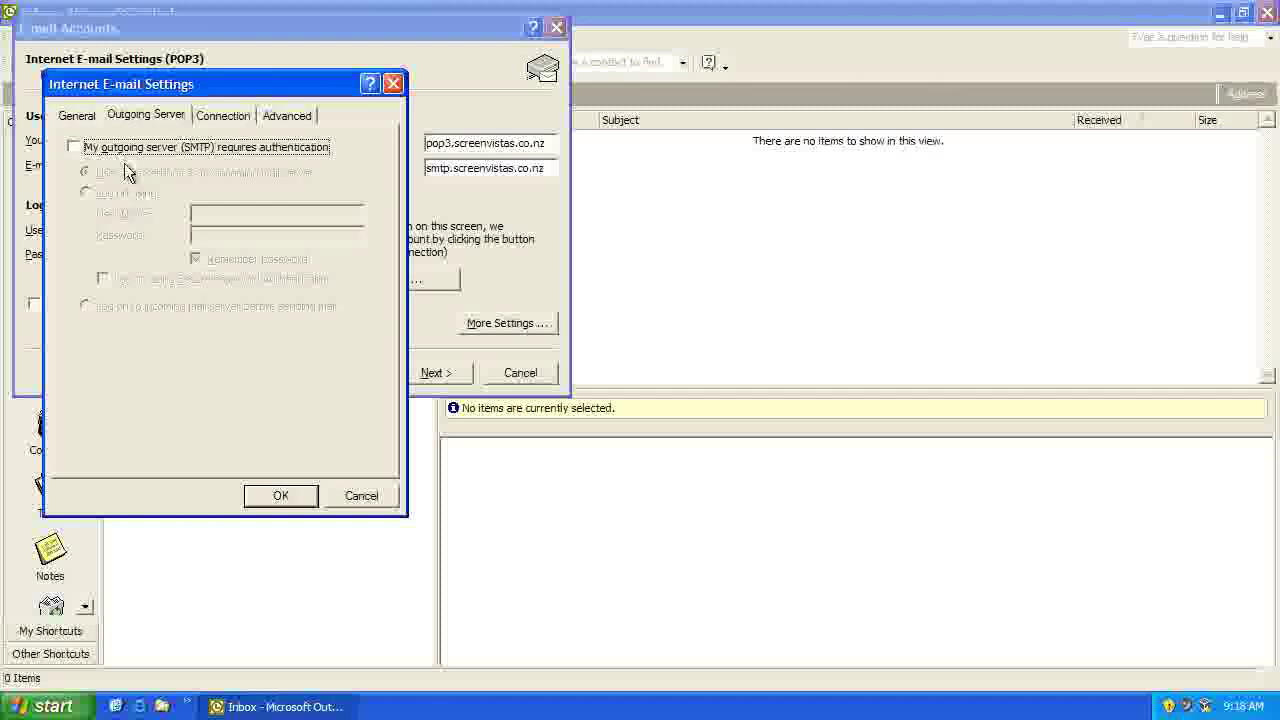
{"action": "left_click", "coordinate": [88, 150]}
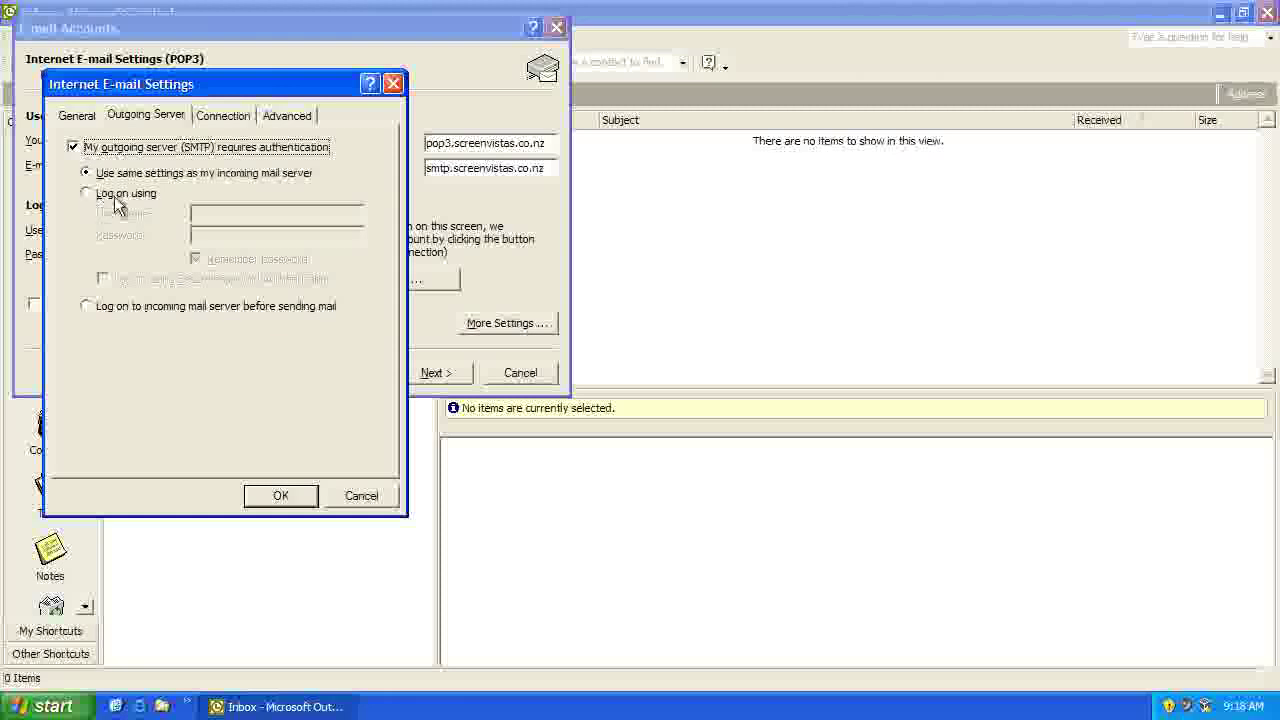
{"action": "left_click_drag", "start_coordinate": [225, 97], "coordinate": [711, 78]}
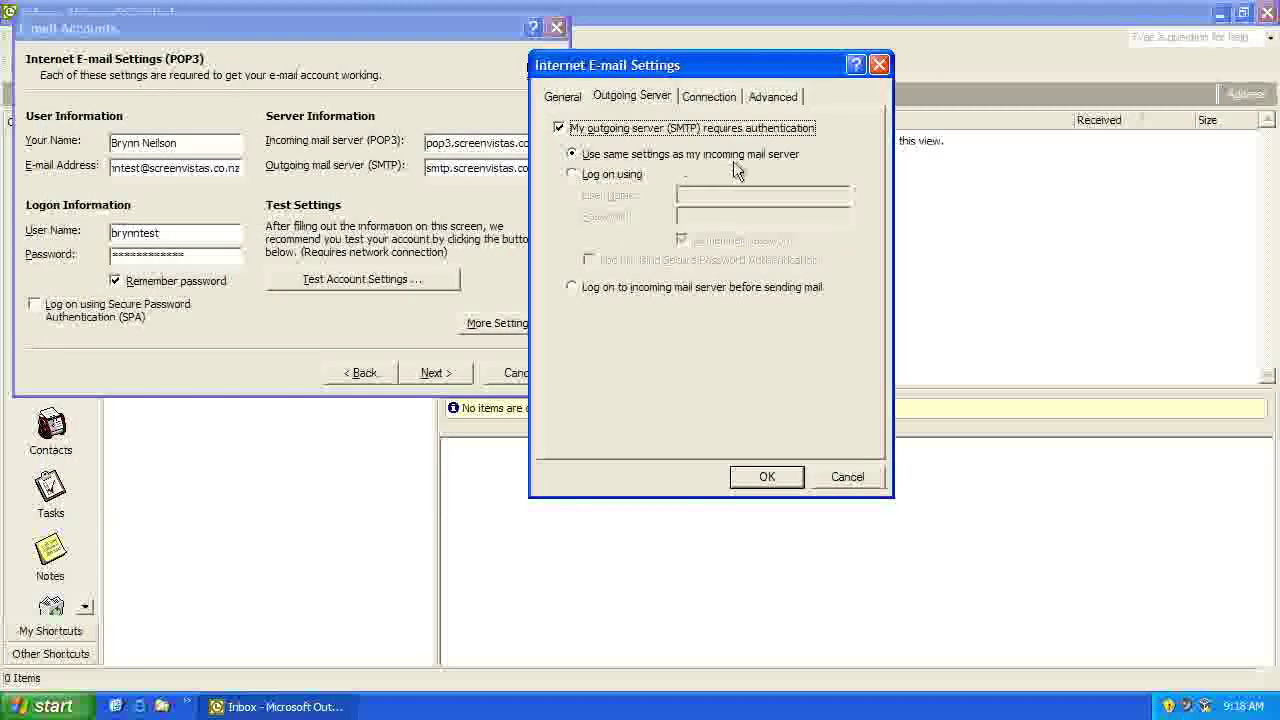
{"action": "left_click", "coordinate": [767, 477]}
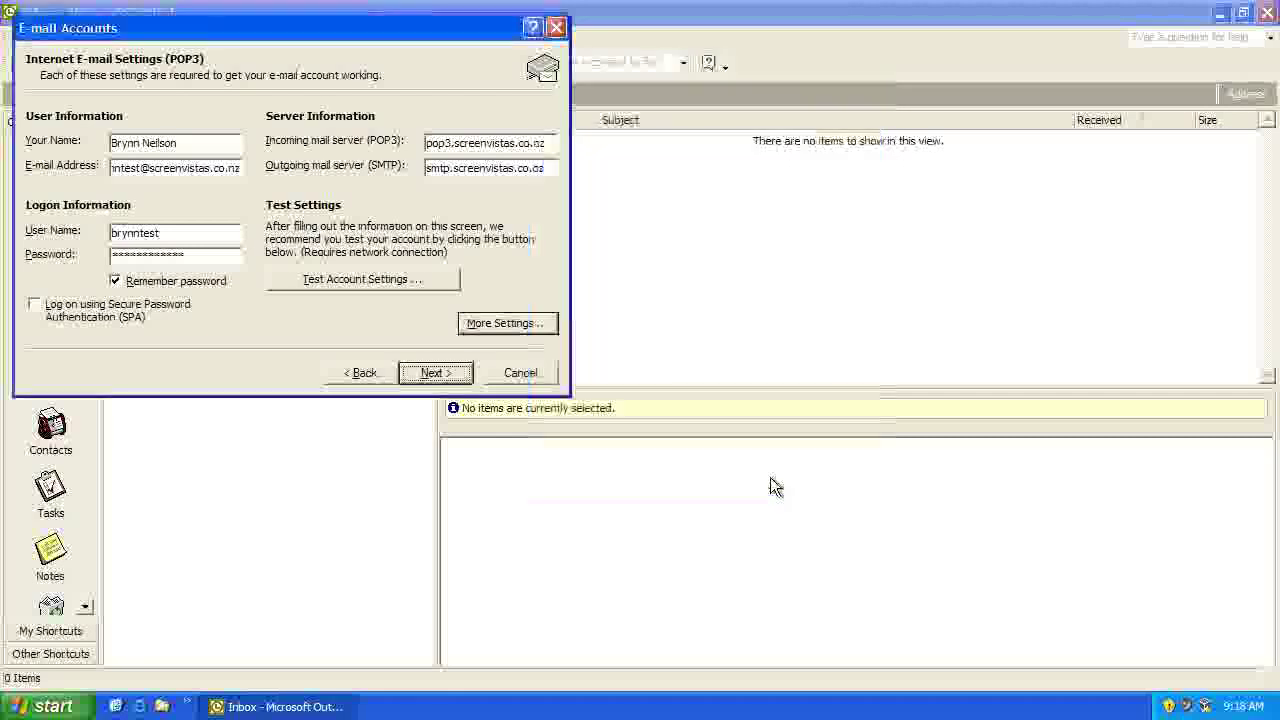
Step: Finish the wizard and check pop3.screenvistas.co.nz appears beside SP Support in the existing accounts list
{"action": "left_click", "coordinate": [452, 377]}
{"action": "left_click", "coordinate": [448, 376]}
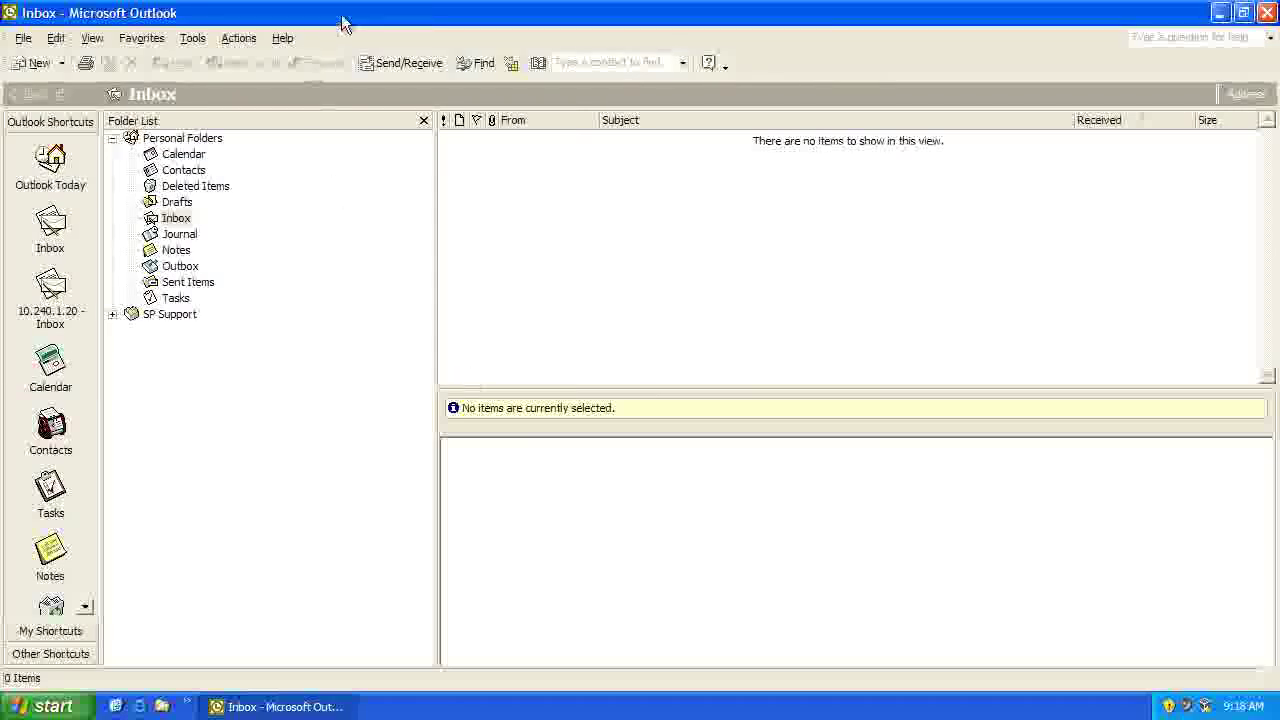
{"action": "left_click", "coordinate": [192, 38]}
{"action": "left_click", "coordinate": [230, 207]}
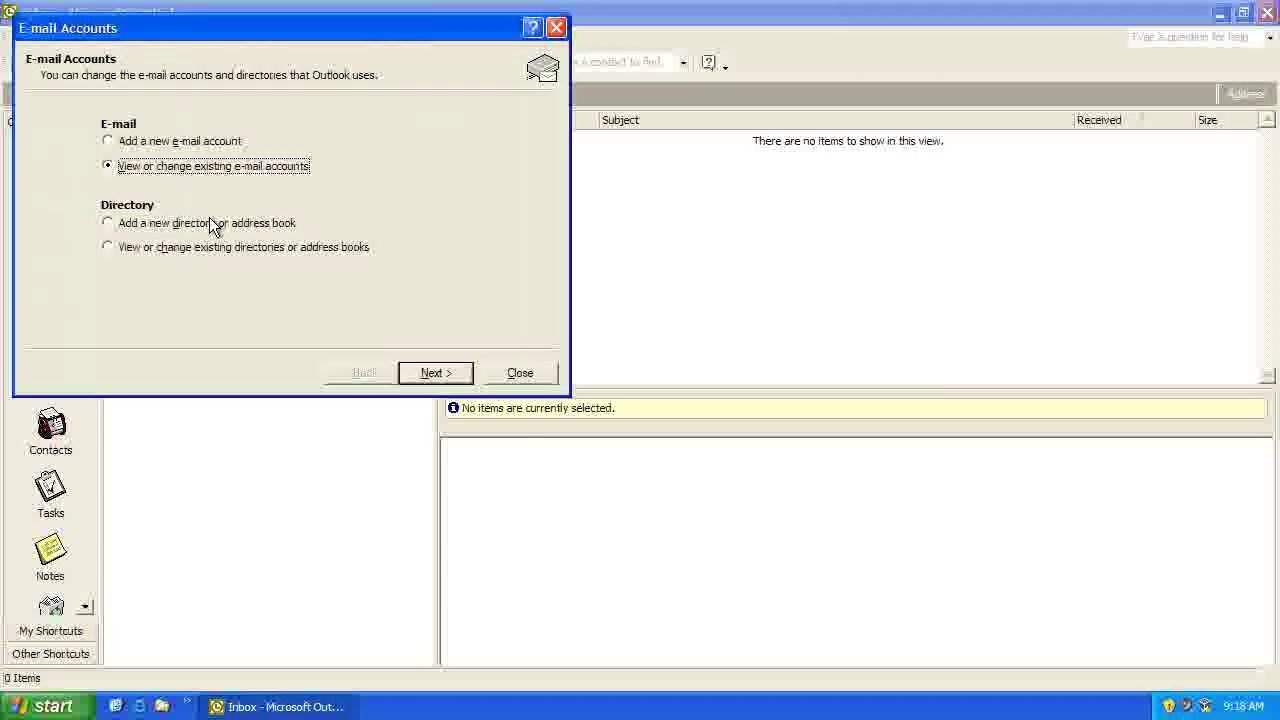
{"action": "left_click", "coordinate": [431, 373]}
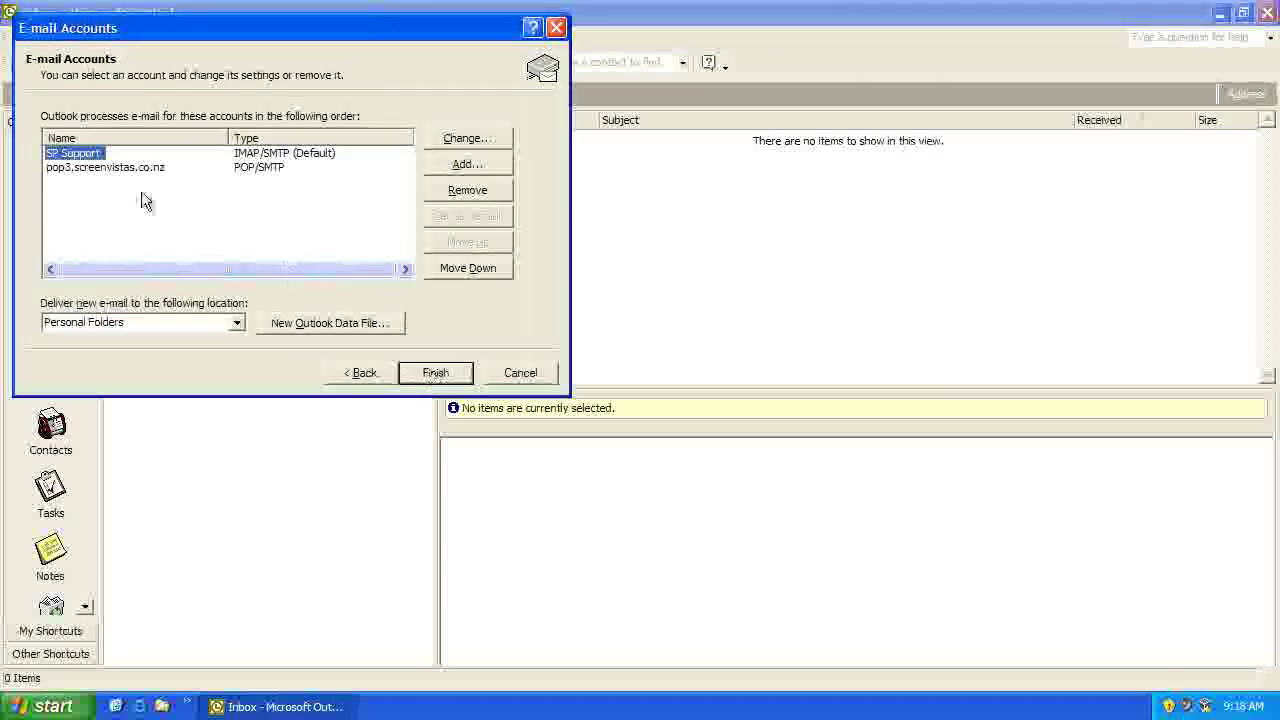
{"action": "left_click", "coordinate": [89, 171]}
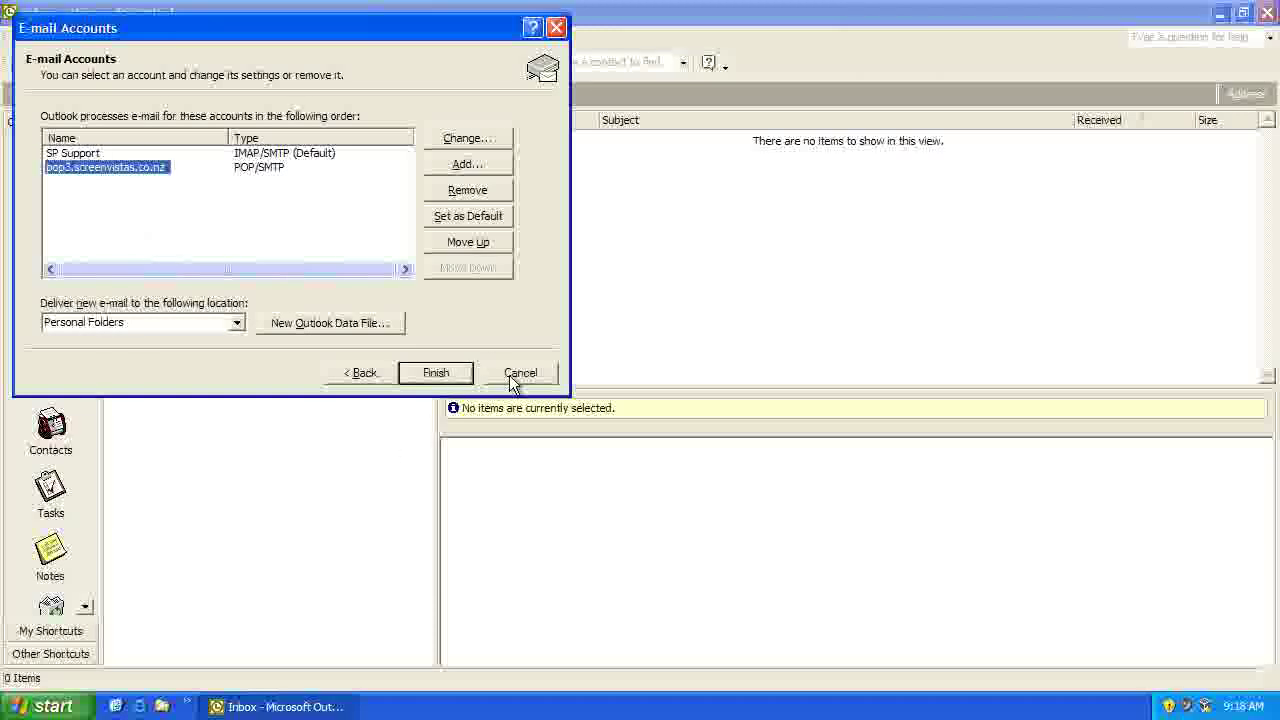
{"action": "left_click", "coordinate": [449, 377]}
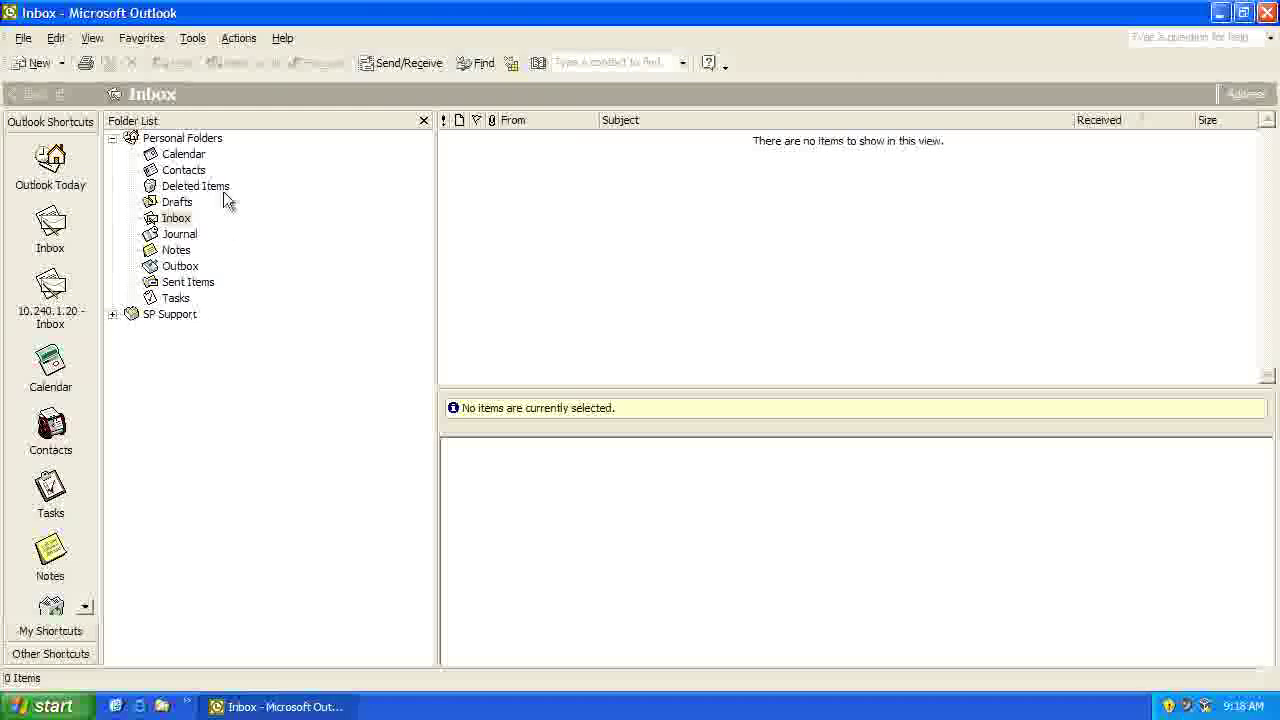
{"action": "left_click", "coordinate": [397, 64]}
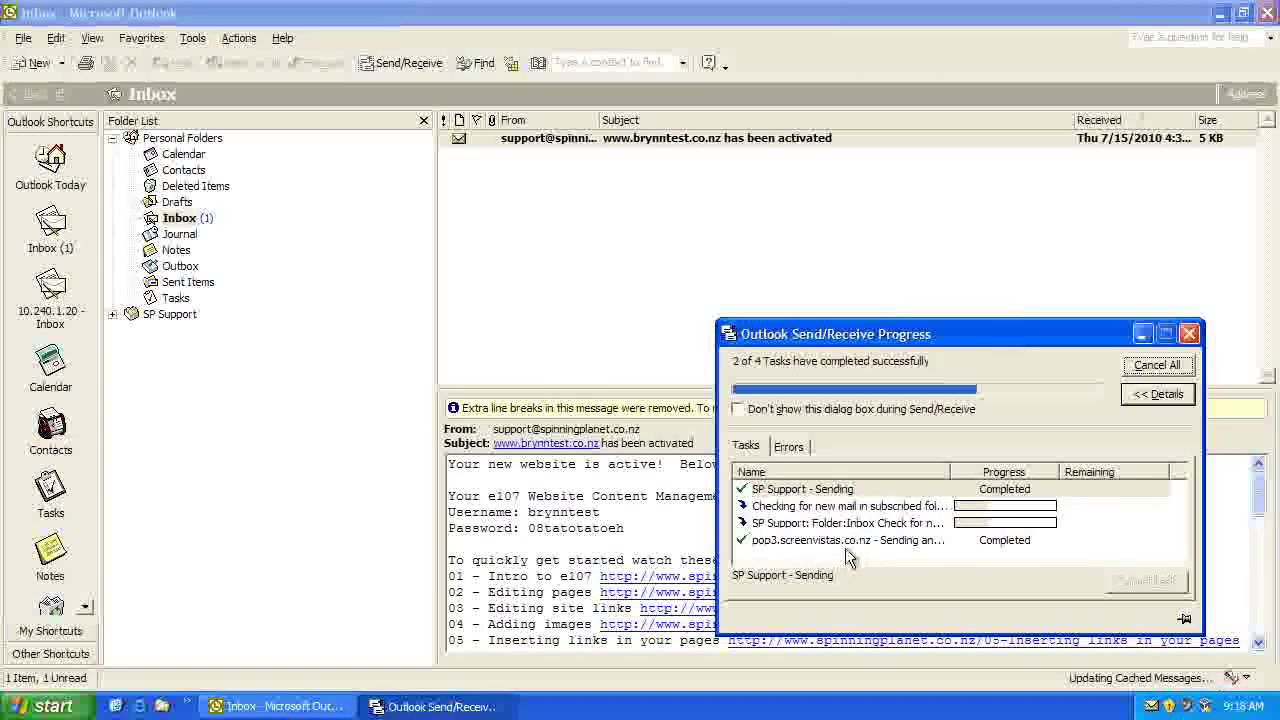
{"action": "left_click", "coordinate": [547, 137]}
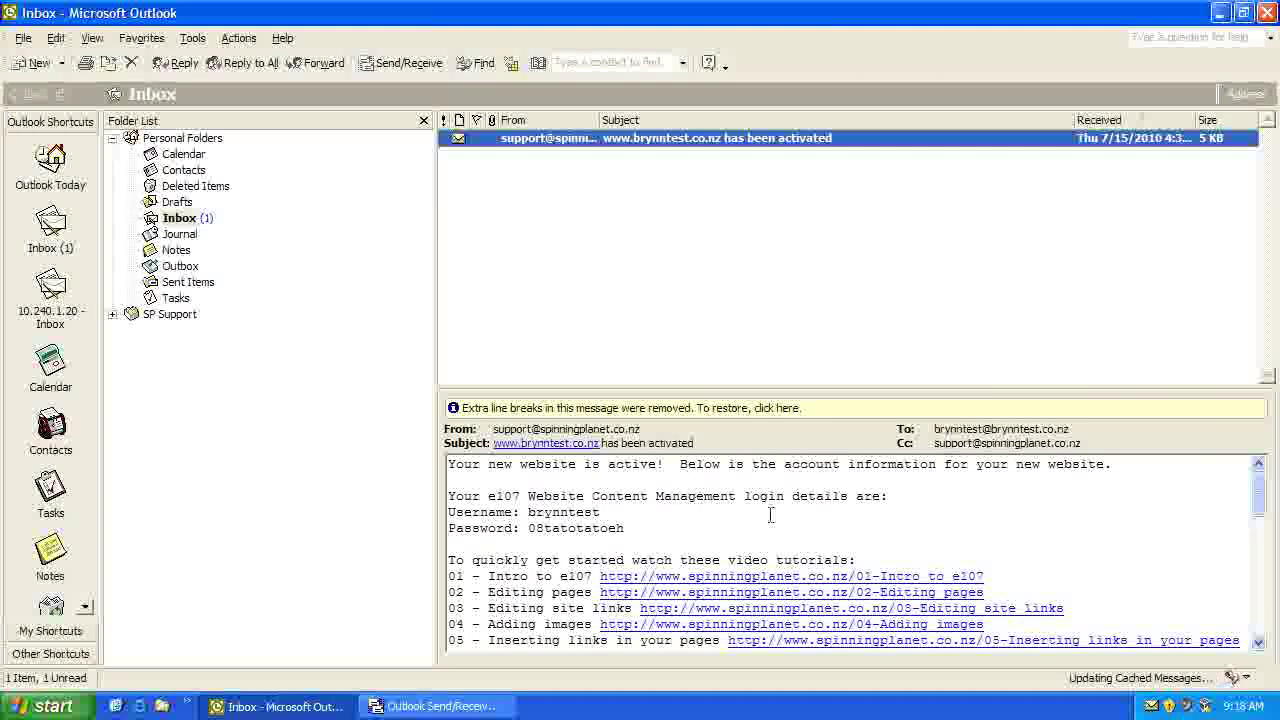
{"action": "scroll", "coordinate": [770, 512], "scroll_direction": "down", "scroll_amount": 1}
{"action": "scroll", "coordinate": [770, 512], "scroll_direction": "down", "scroll_amount": 4}
{"action": "scroll", "coordinate": [770, 512], "scroll_direction": "up", "scroll_amount": 6}
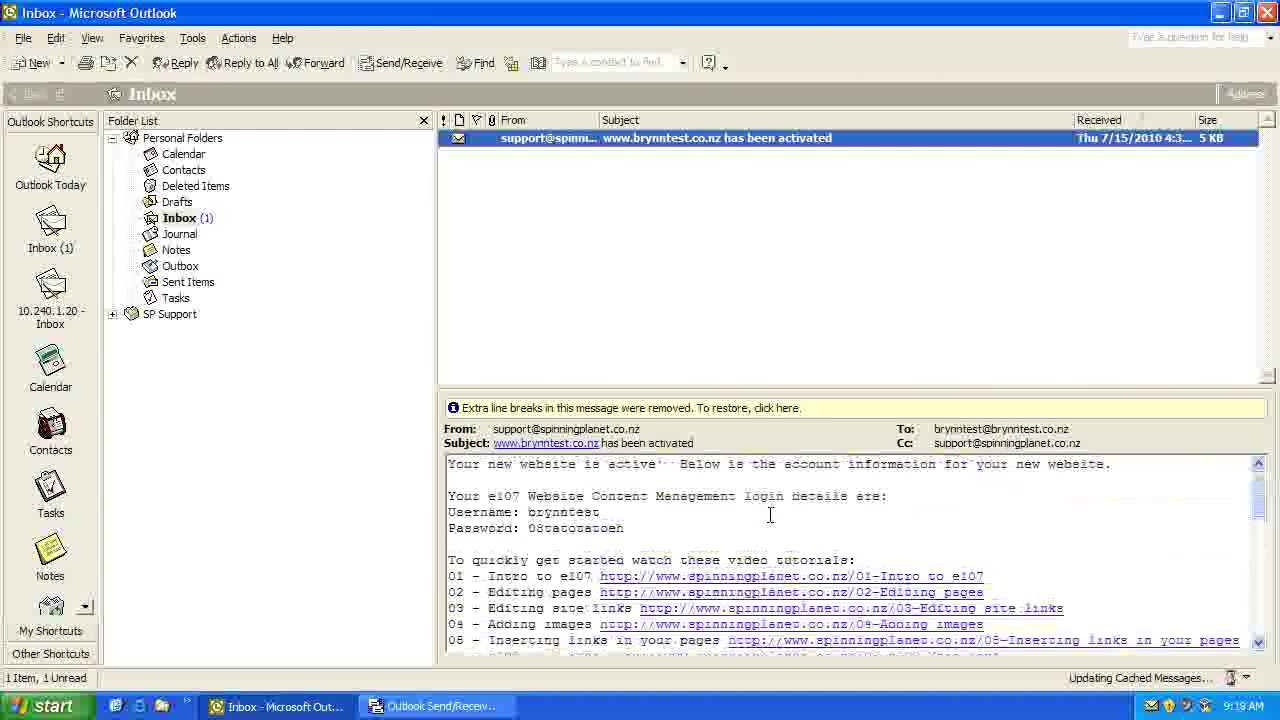
Step: Send a 'test' message from the pop3.screenvistas.co.nz account to the new account's own address
{"action": "left_click", "coordinate": [35, 63]}
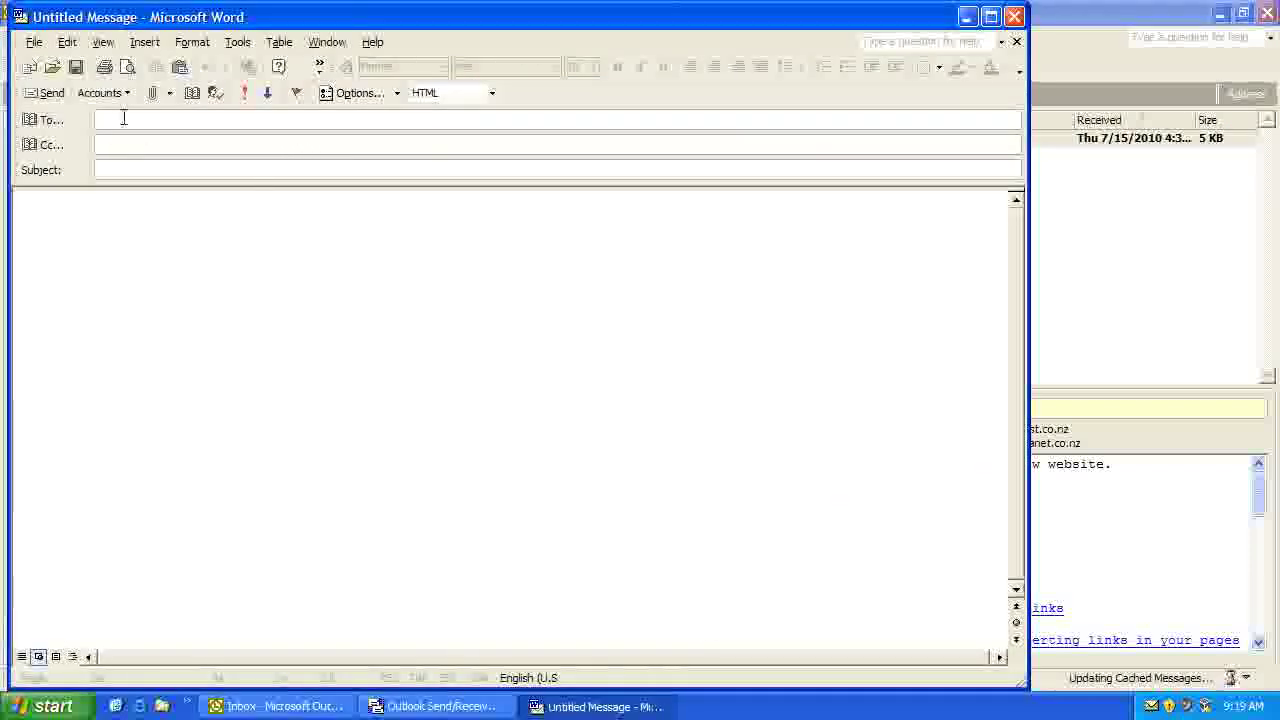
{"action": "left_click", "coordinate": [126, 93]}
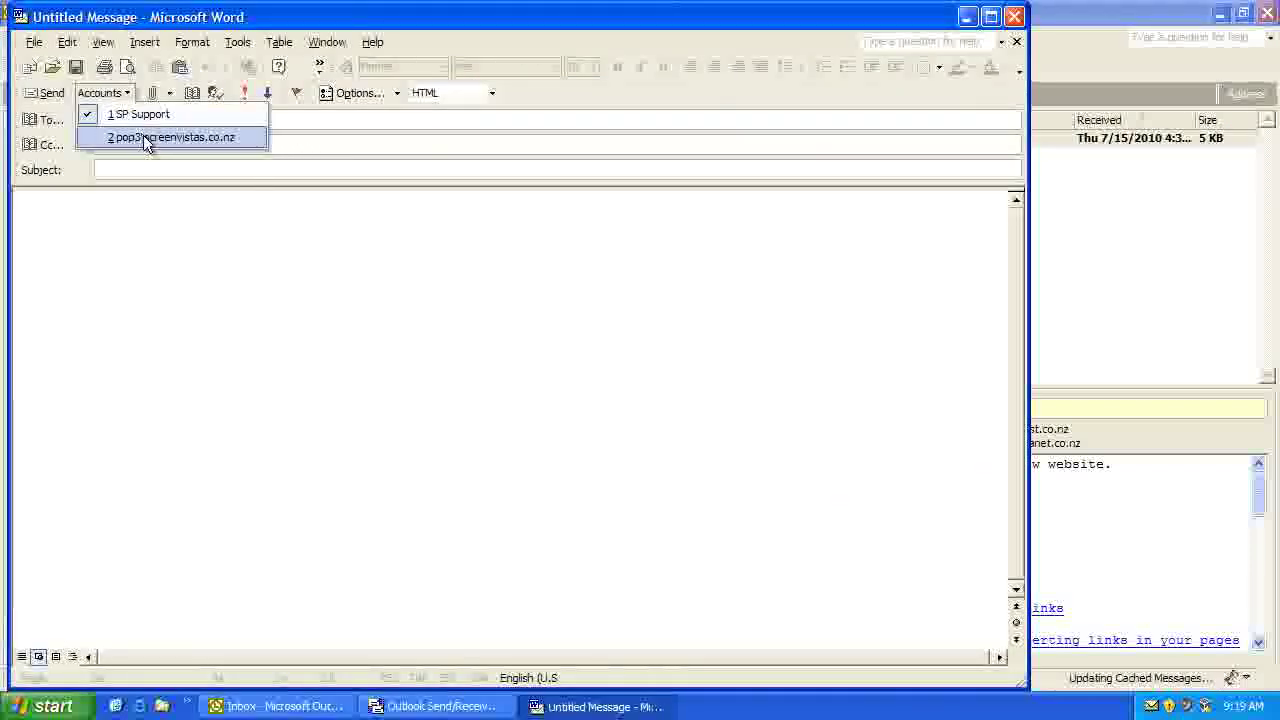
{"action": "left_click", "coordinate": [166, 135]}
{"action": "left_click", "coordinate": [124, 144]}
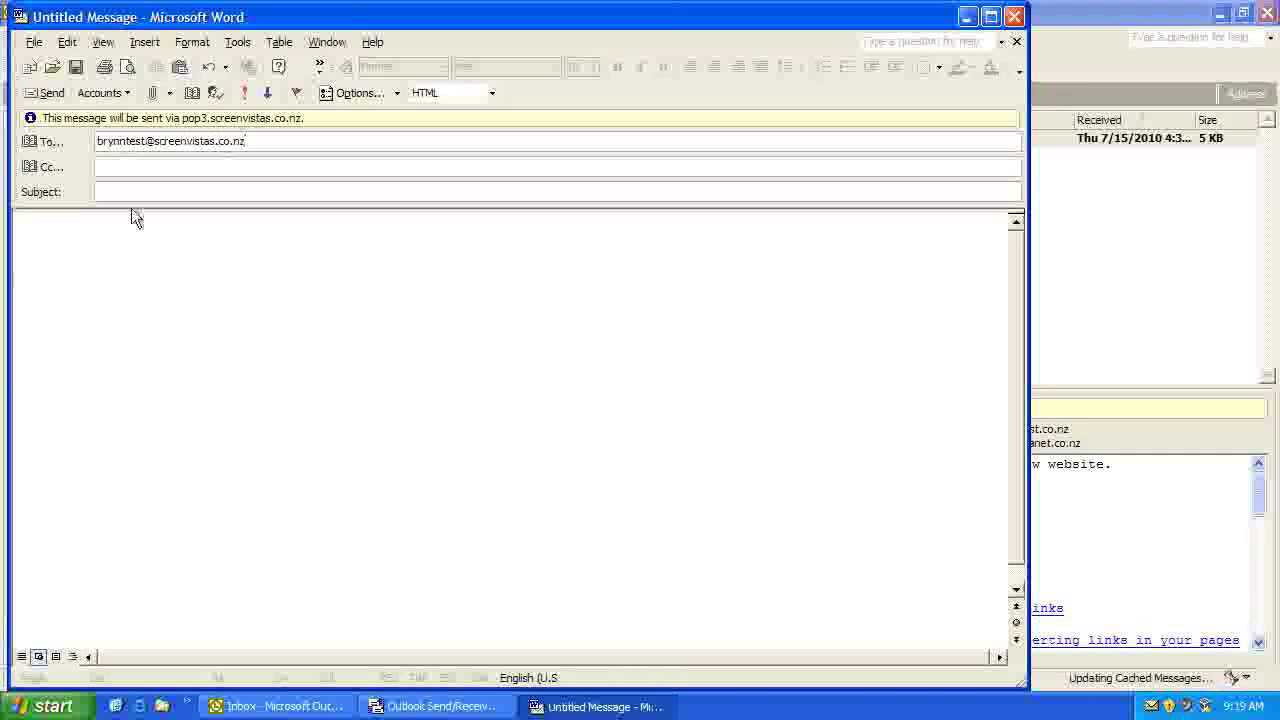
{"action": "type", "text": "f"}
{"action": "left_click", "coordinate": [276, 290]}
{"action": "type", "text": "test"}
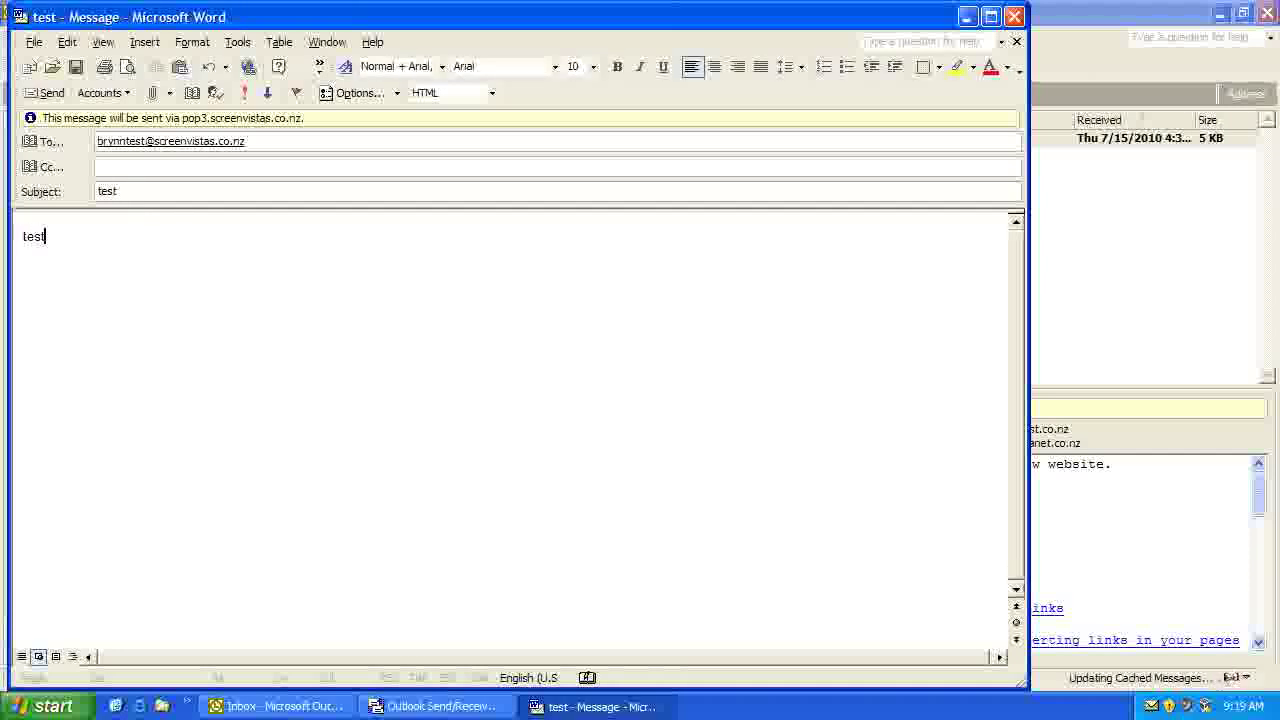
{"action": "left_click", "coordinate": [52, 93]}
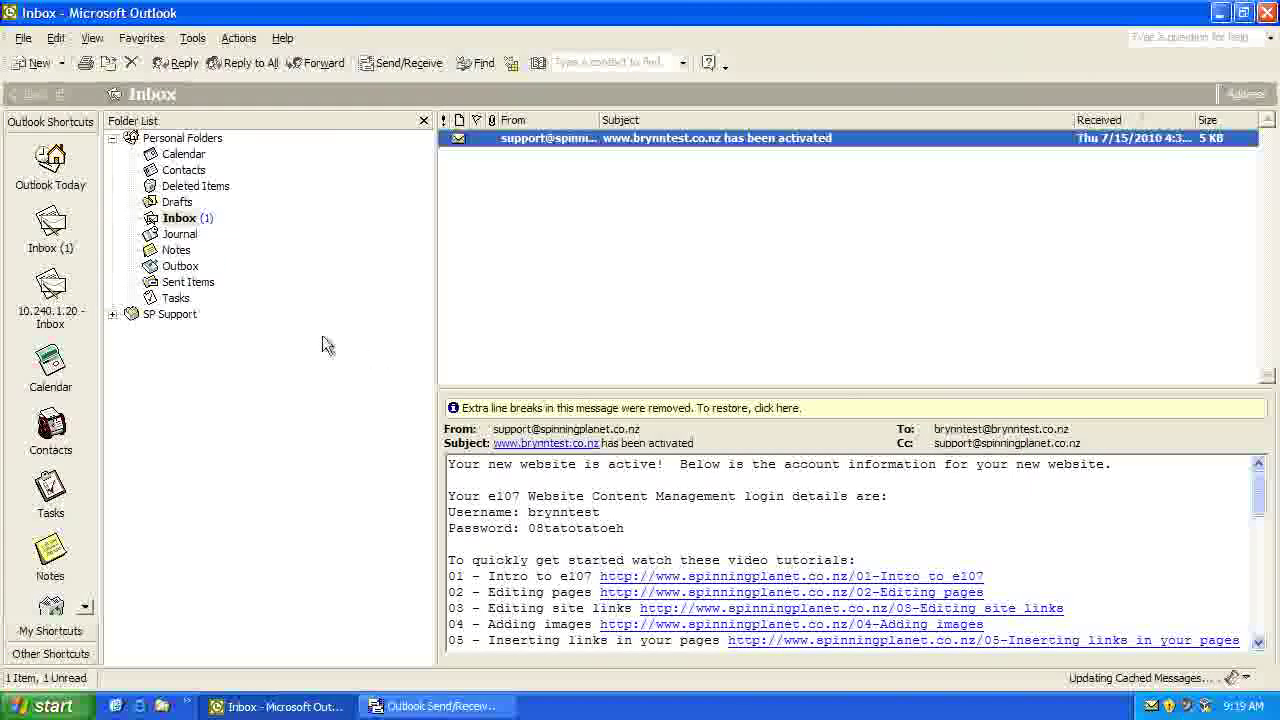
Step: Open the test message in Sent Items, then return to the Inbox and expand SP Support's folders
{"action": "left_click", "coordinate": [186, 283]}
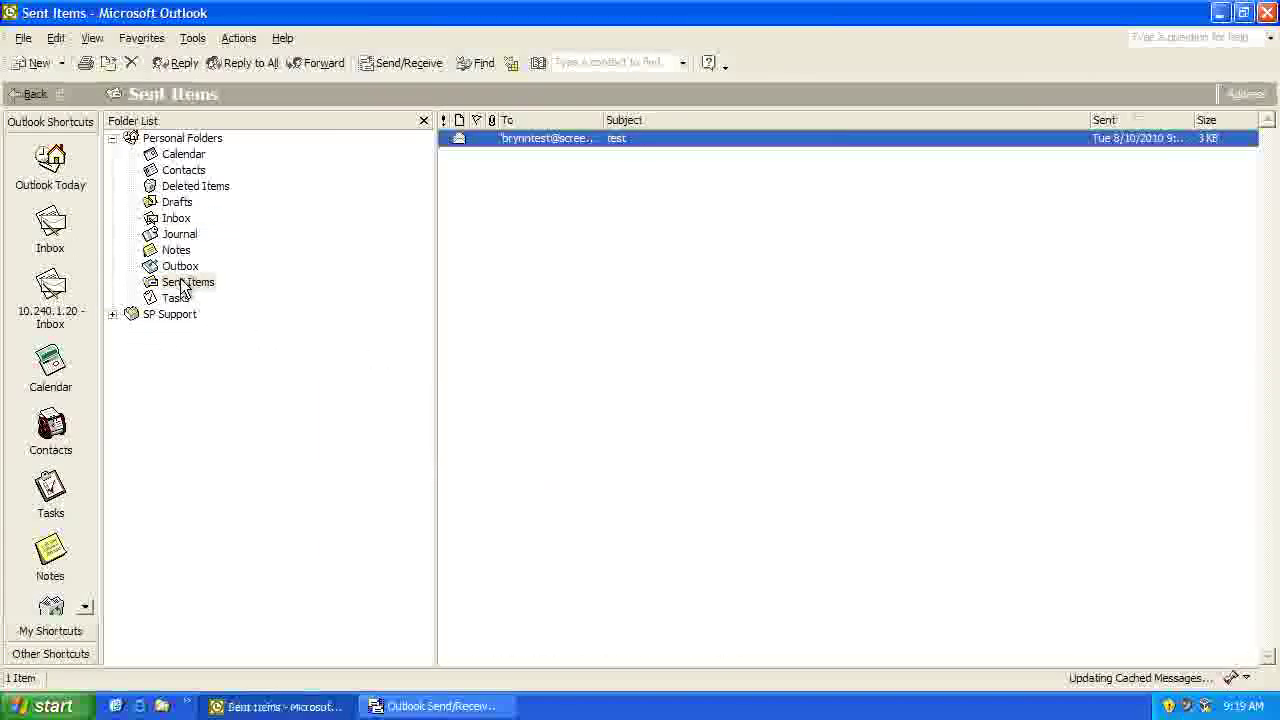
{"action": "double_click", "coordinate": [566, 139]}
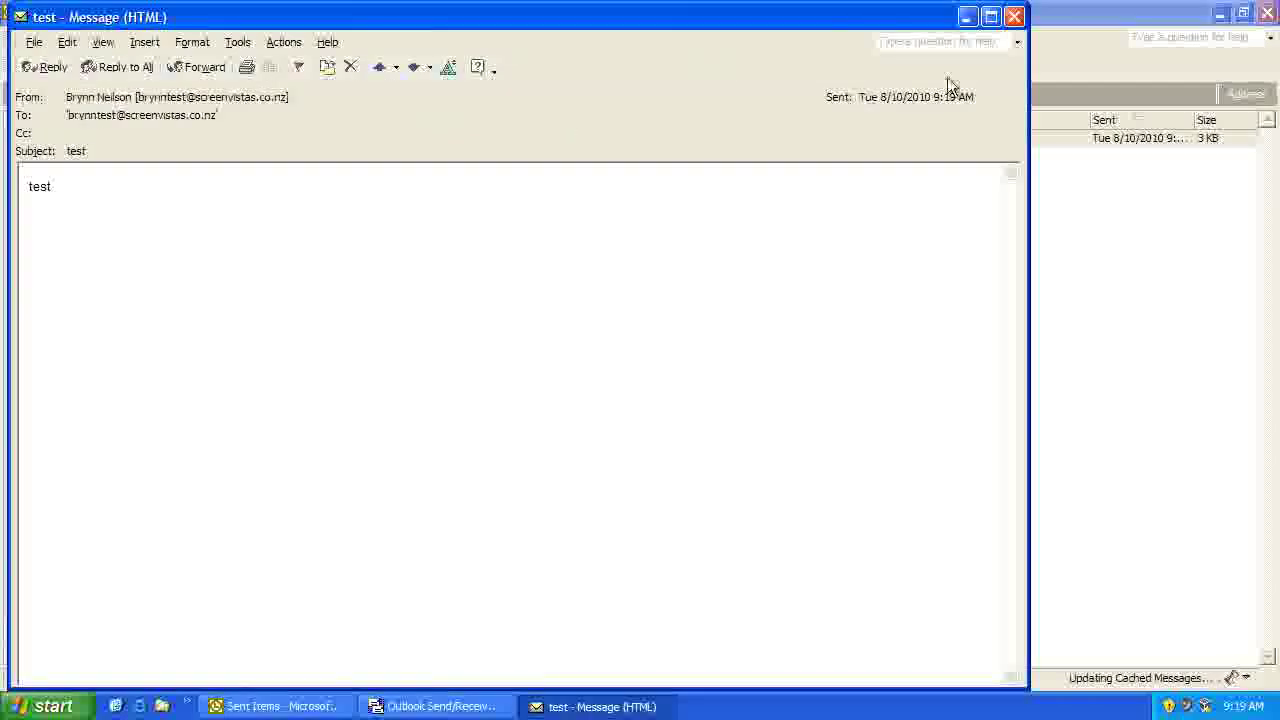
{"action": "left_click", "coordinate": [1013, 22]}
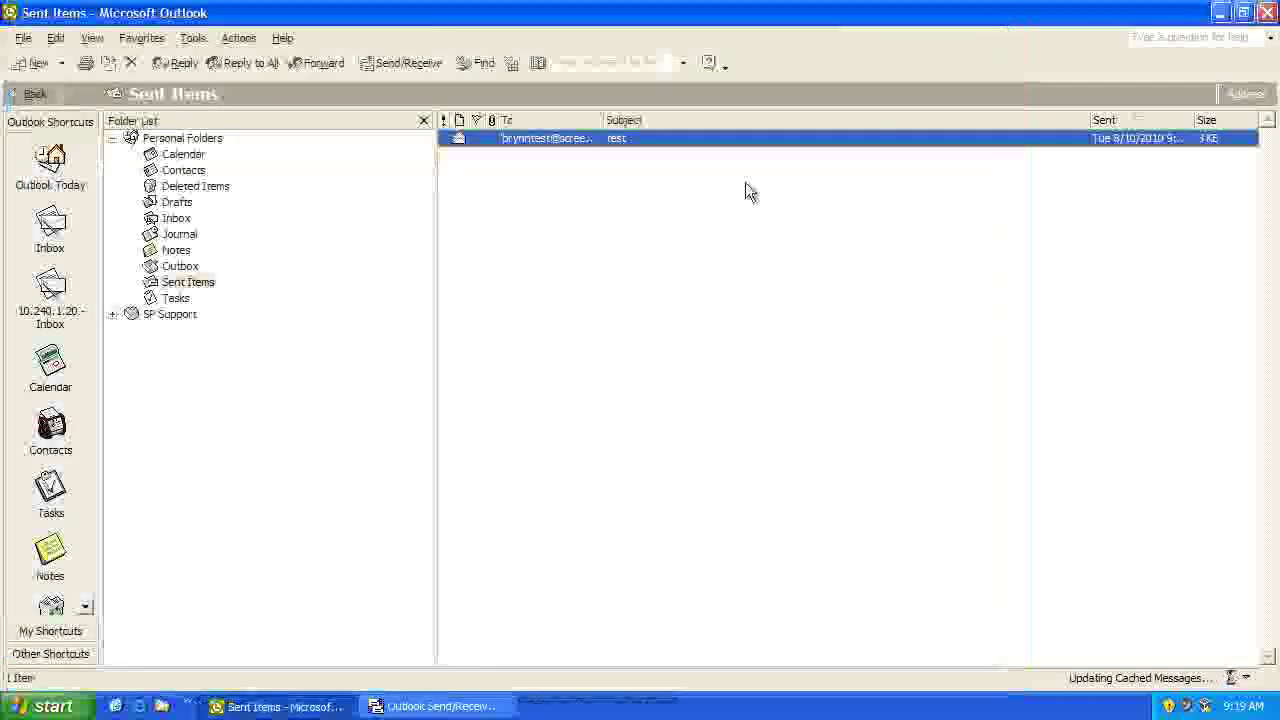
{"action": "left_click", "coordinate": [186, 220]}
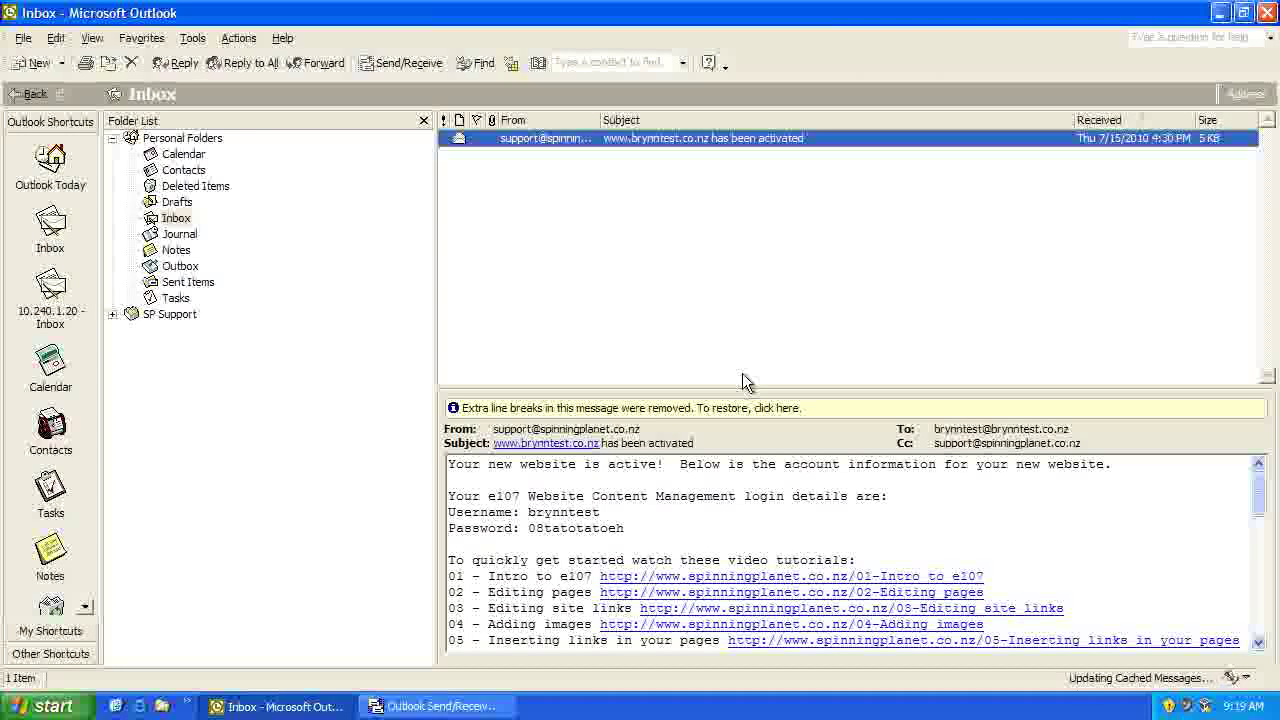
{"action": "left_click", "coordinate": [112, 314]}
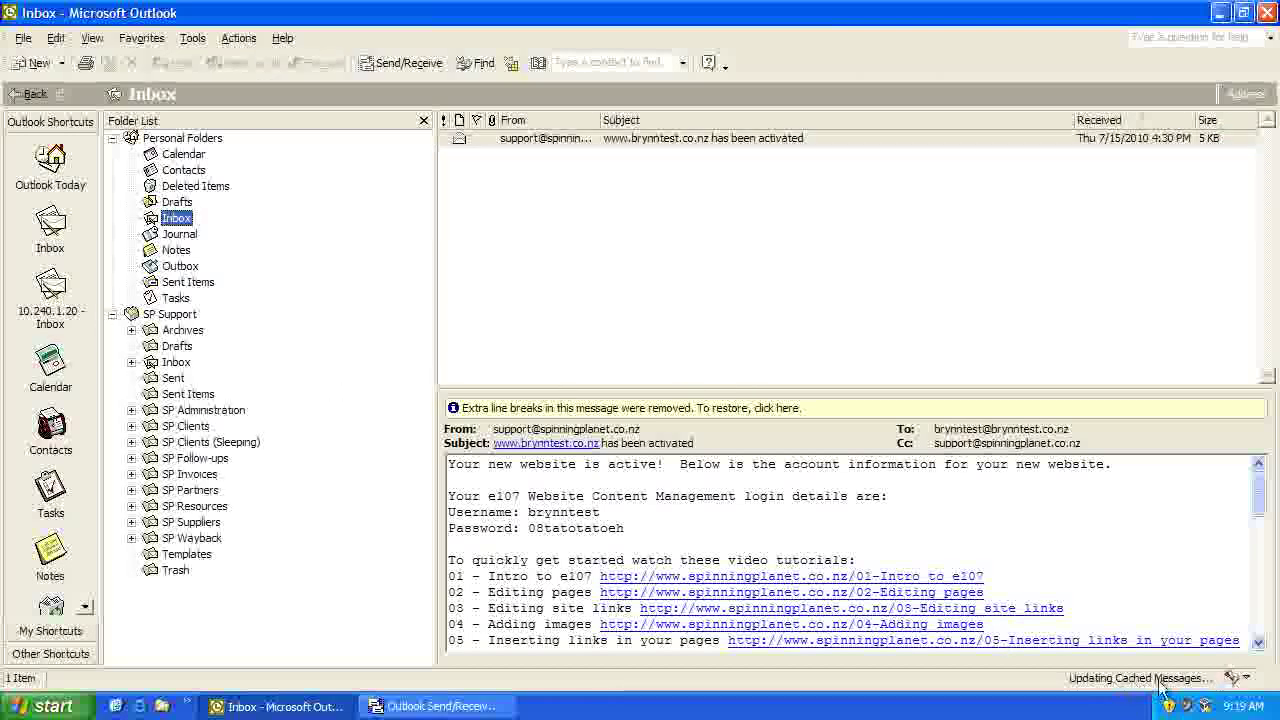